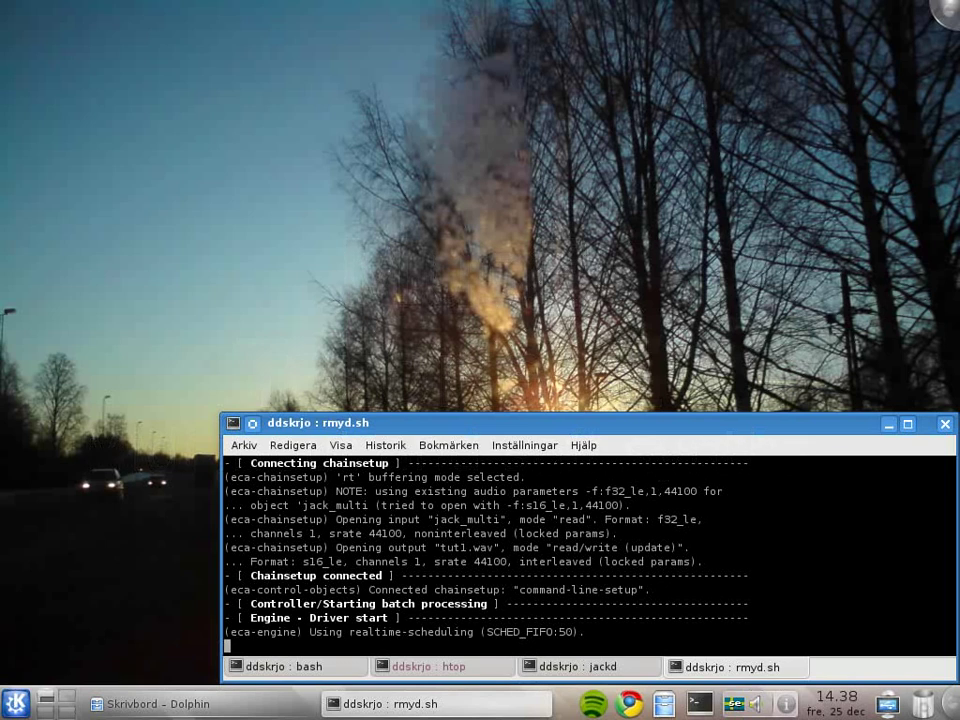
# - Cancel the stray bash command, verify JACK is running in the jackd tab, and launch muse
pyautogui.click(300, 666)
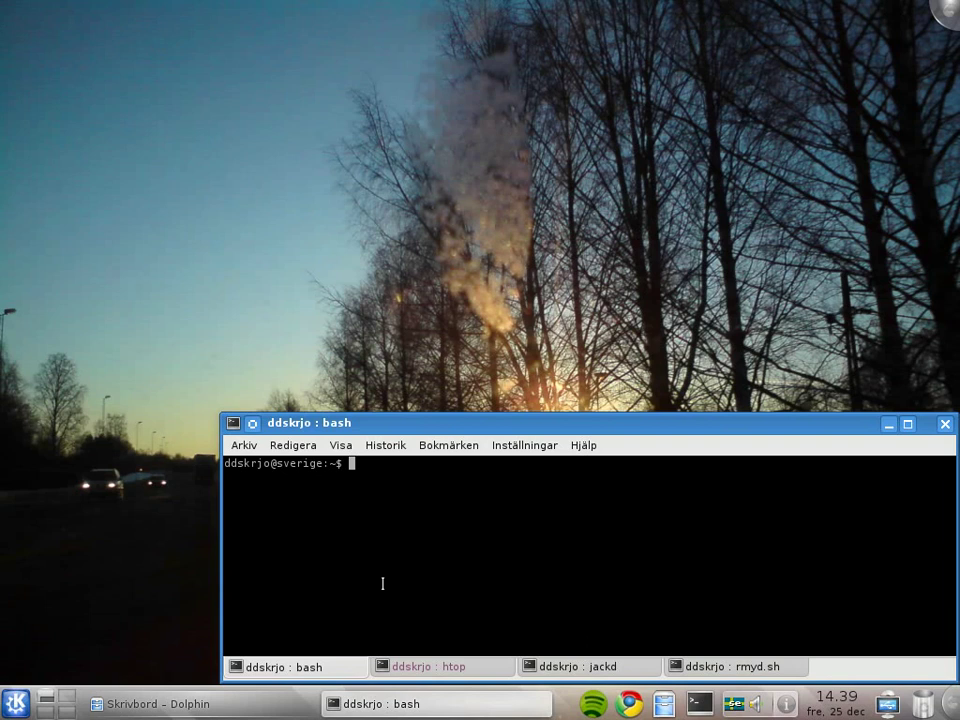
pyautogui.write('clear')
pyautogui.hotkey('ctrl', 'c')
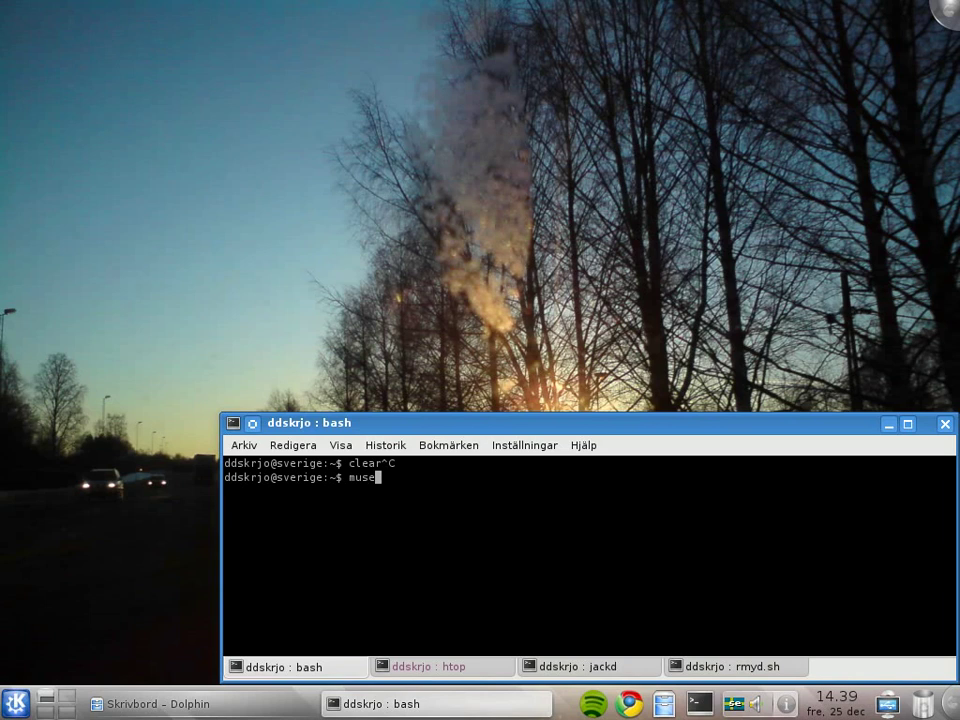
pyautogui.click(580, 667)
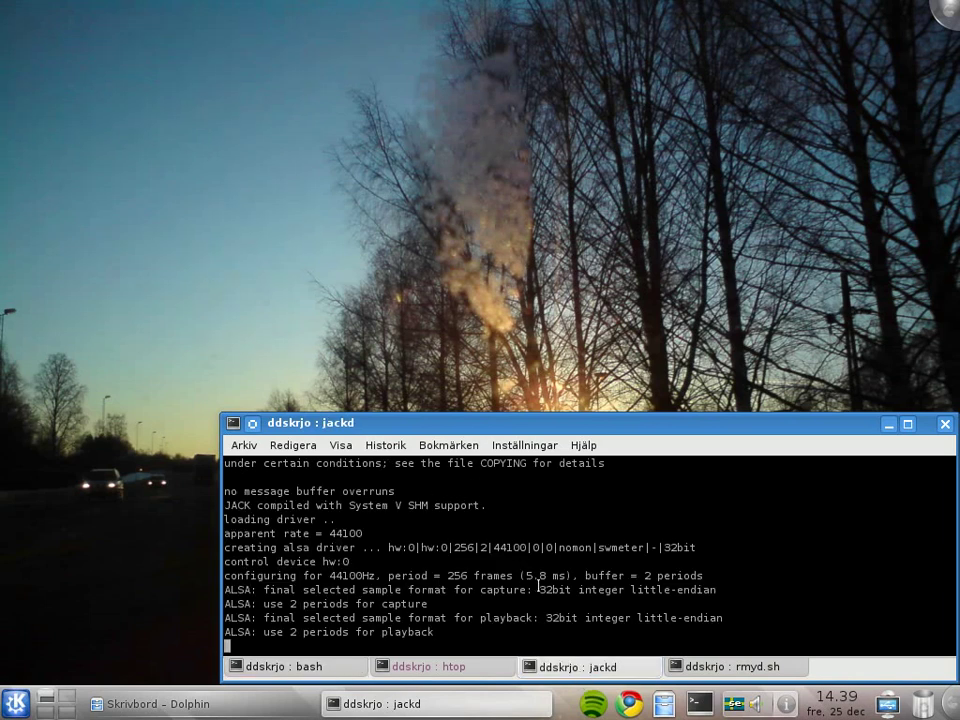
pyautogui.hotkey('shift', 'Left')
pyautogui.hotkey('shift', 'Left')
pyautogui.write('muse')
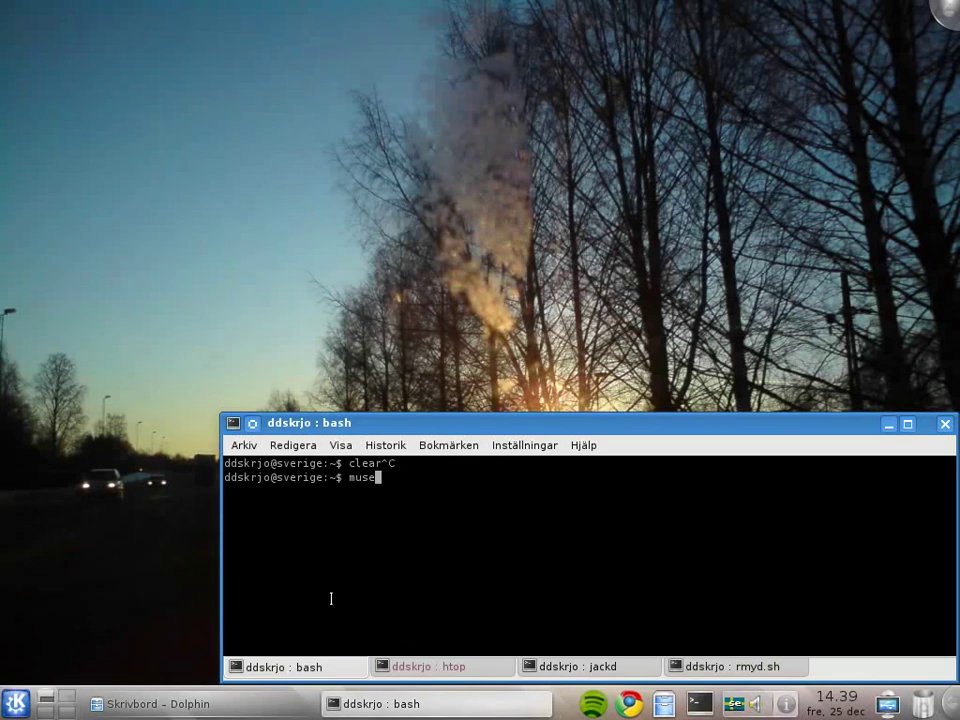
pyautogui.press('Return')
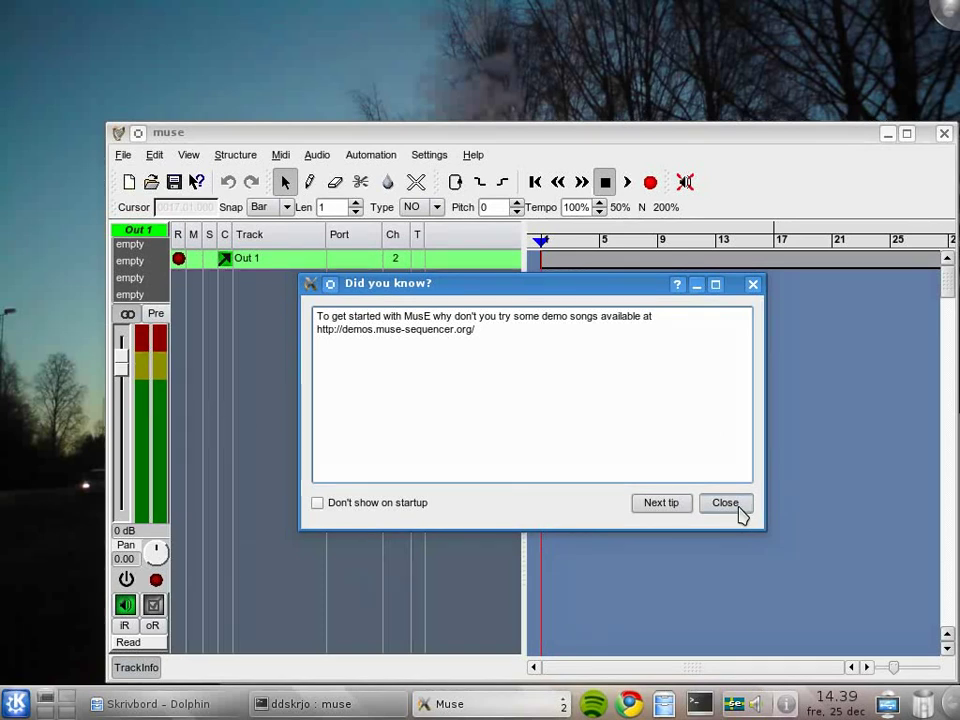
# - Close the 'Did you know?' startup tip and open the Settings menu
pyautogui.click(738, 507)
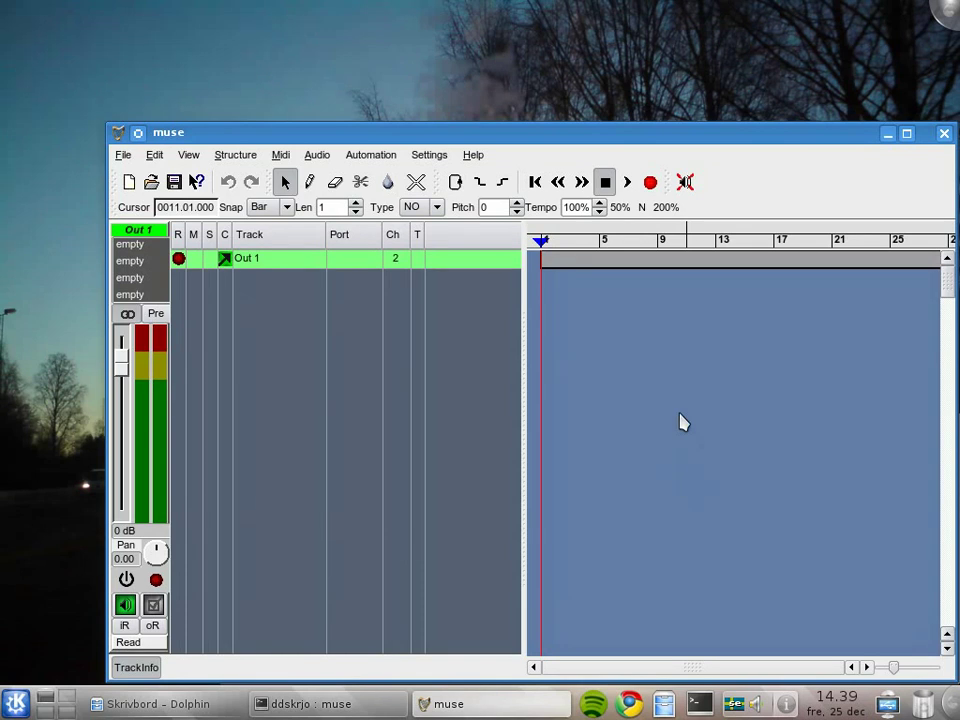
pyautogui.click(437, 160)
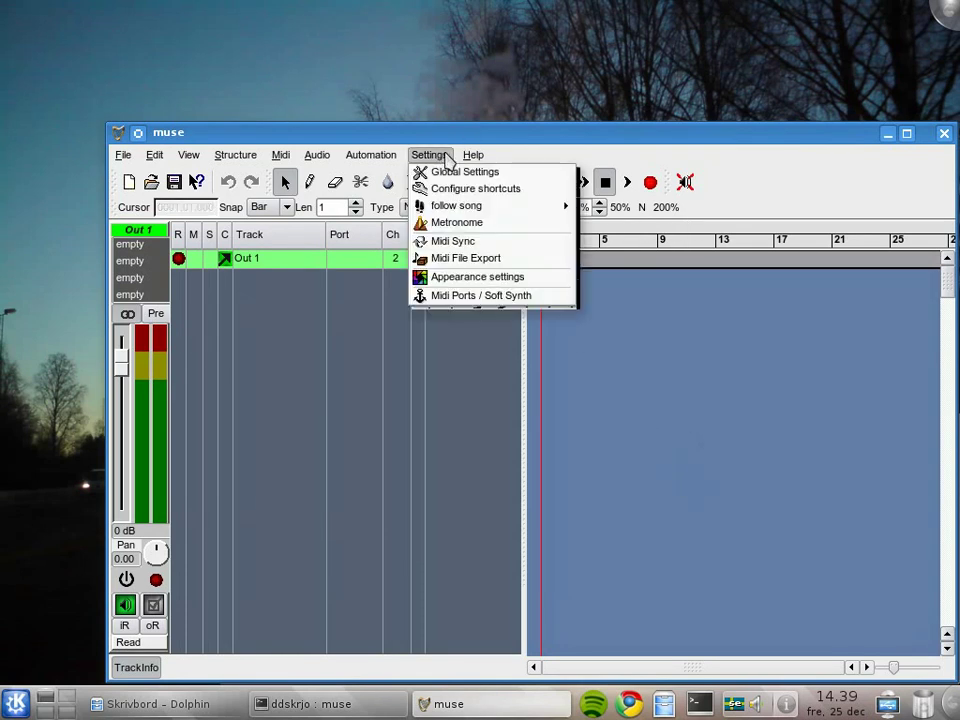
# - Set MIDI port 6's device to XP MIDI mate MIDI 1 in Midi Ports / Soft Synth
pyautogui.click(452, 297)
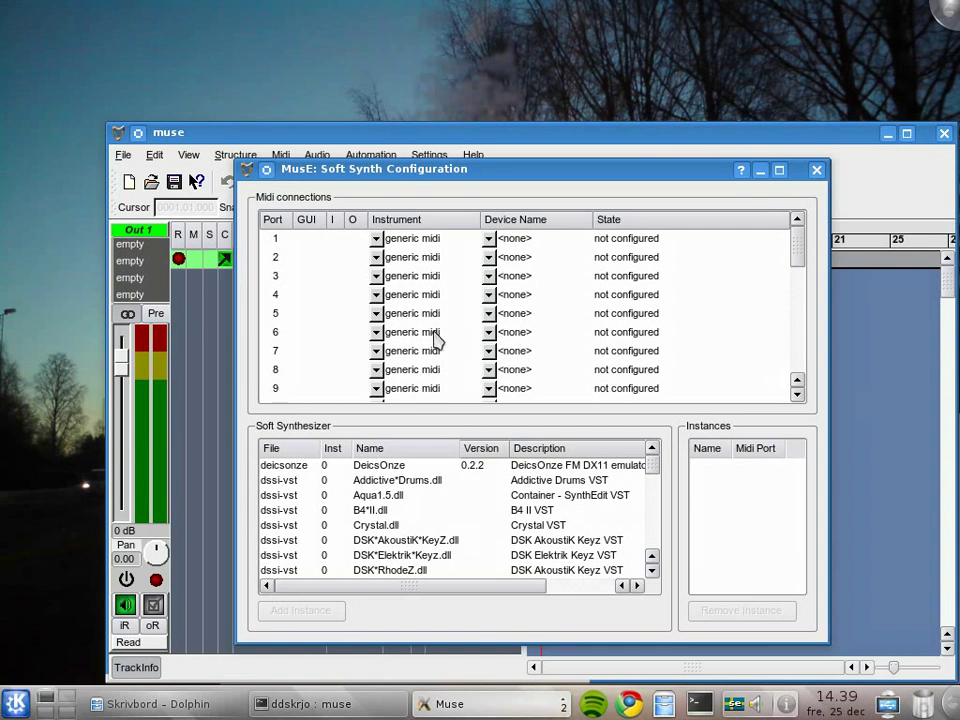
pyautogui.click(517, 334)
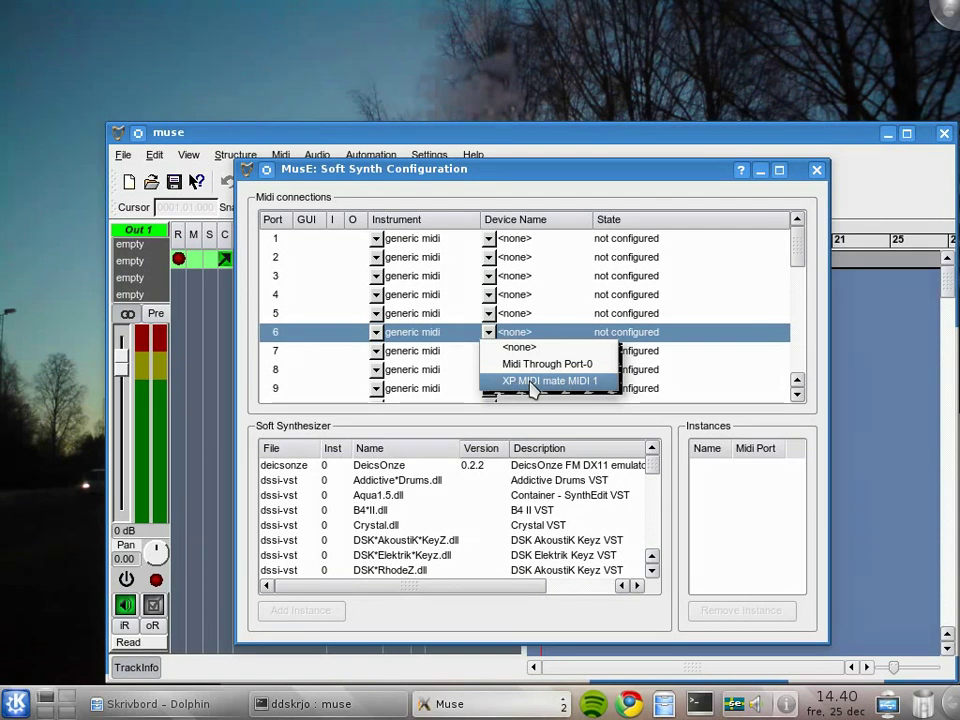
pyautogui.click(532, 389)
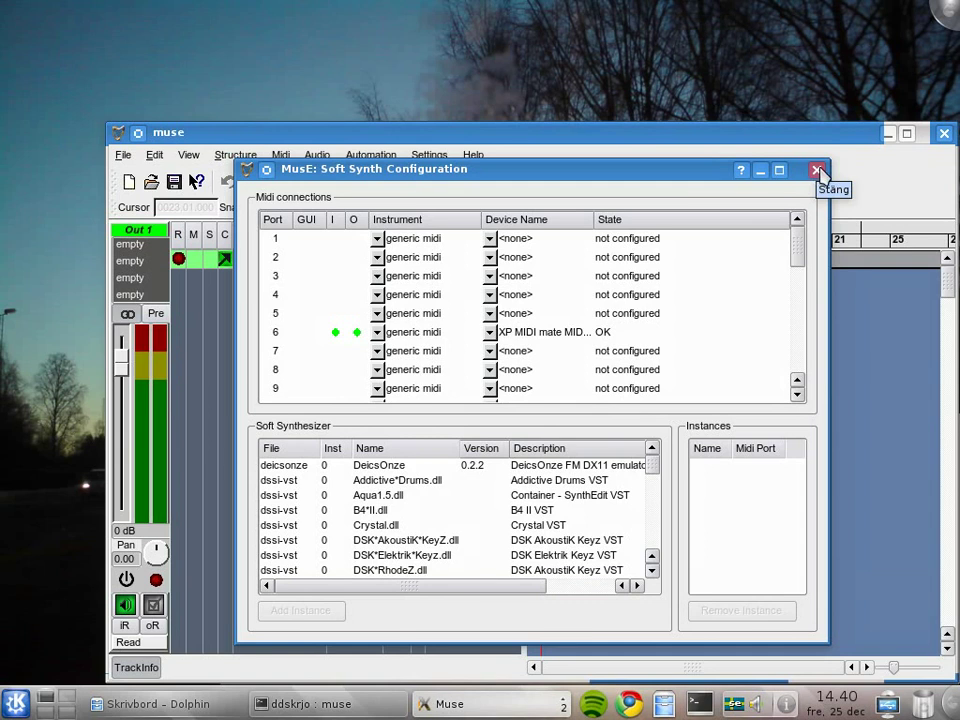
pyautogui.click(817, 171)
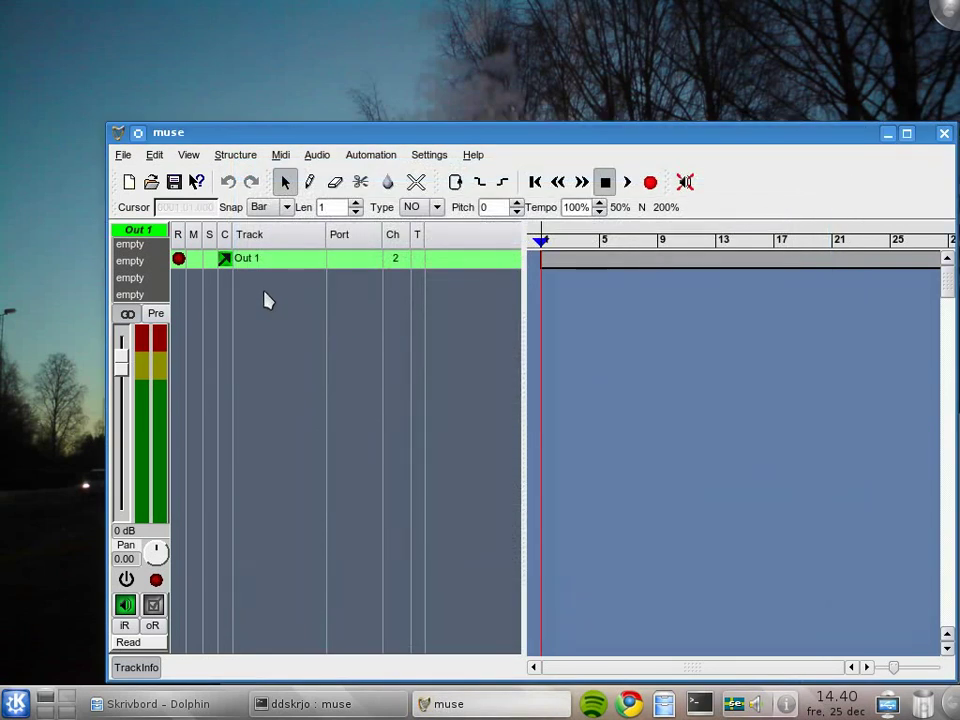
# - Add a FluidSynth soundfont loader synth track via Add Synth > MESS in the track list
pyautogui.rightClick(267, 300)
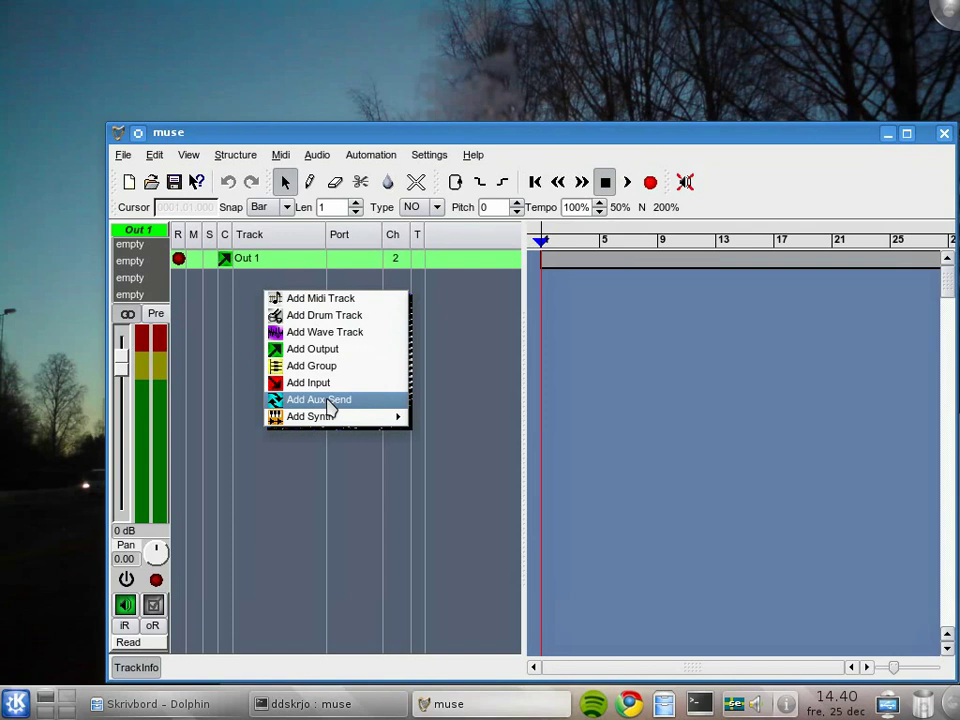
pyautogui.moveTo(340, 420)
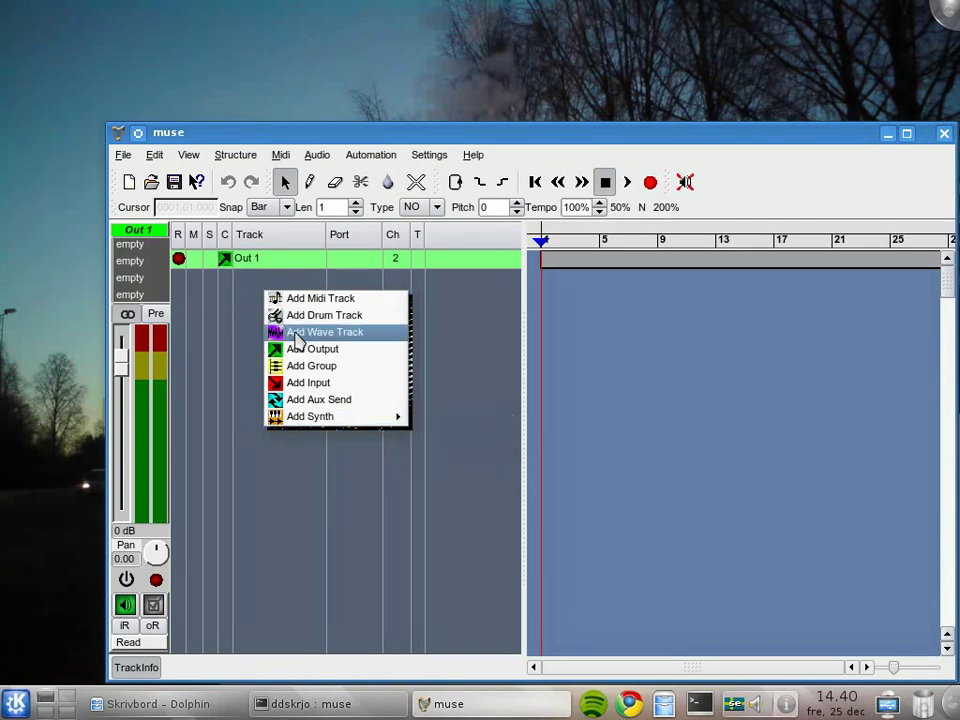
pyautogui.moveTo(467, 428)
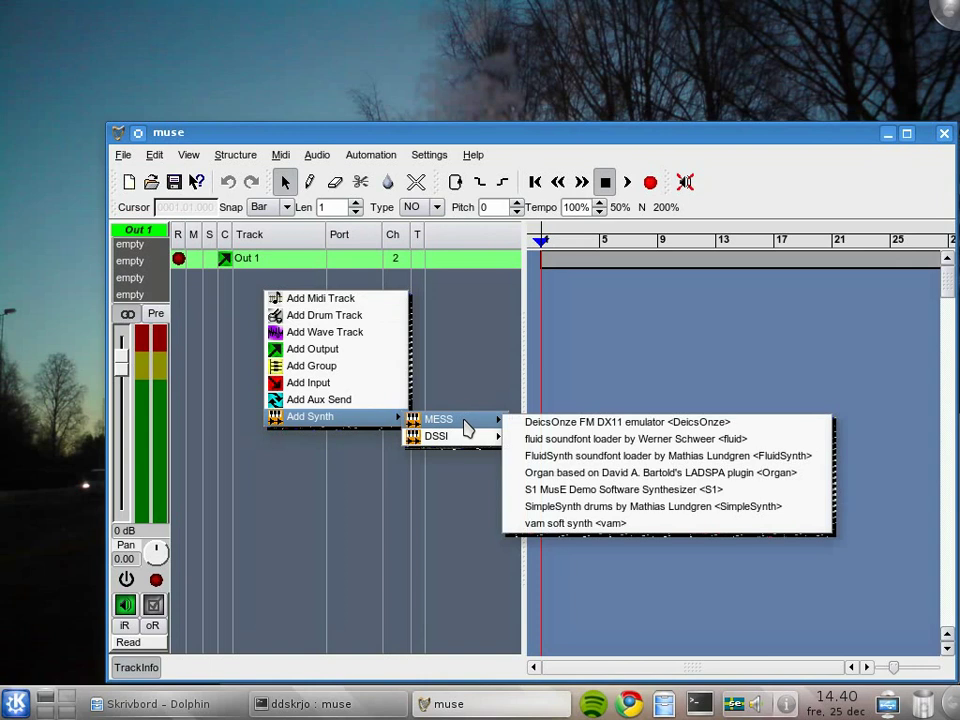
pyautogui.click(607, 456)
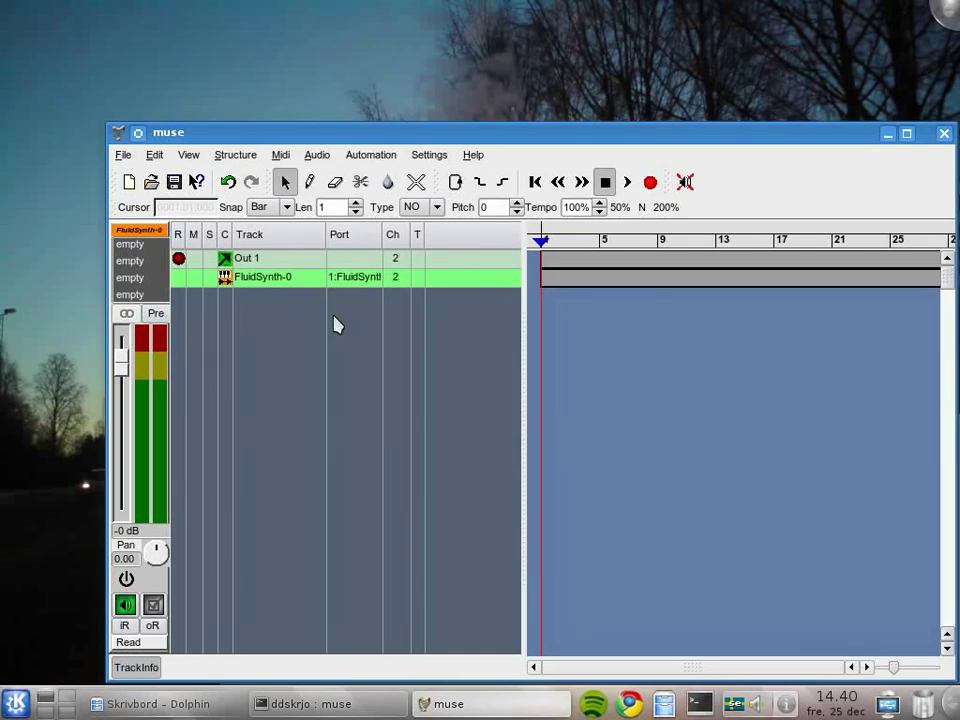
# - Show the FluidSynth-0 synth's GUI from its Port cell and move the window higher up
pyautogui.rightClick(357, 284)
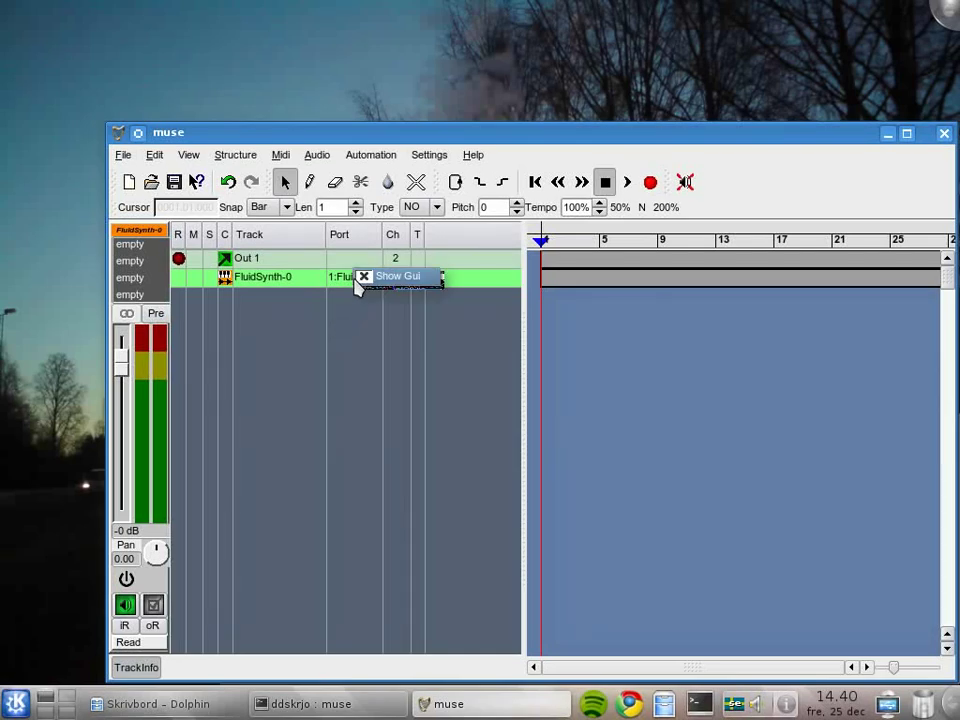
pyautogui.click(351, 291)
pyautogui.rightClick(354, 291)
pyautogui.click(358, 283)
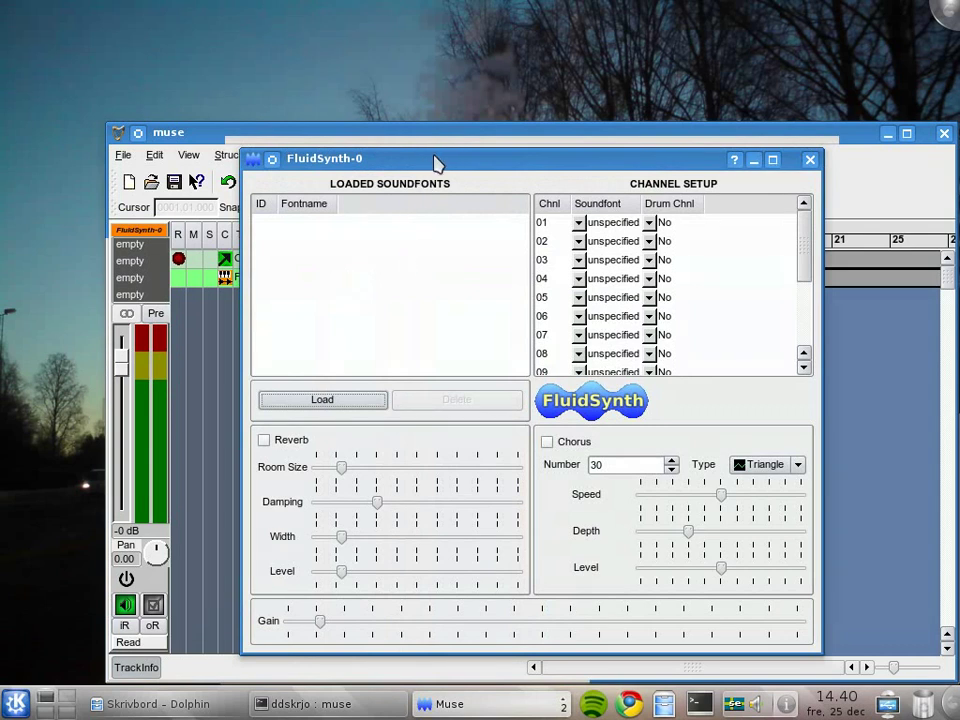
pyautogui.moveTo(437, 163); pyautogui.dragTo(522, 48)
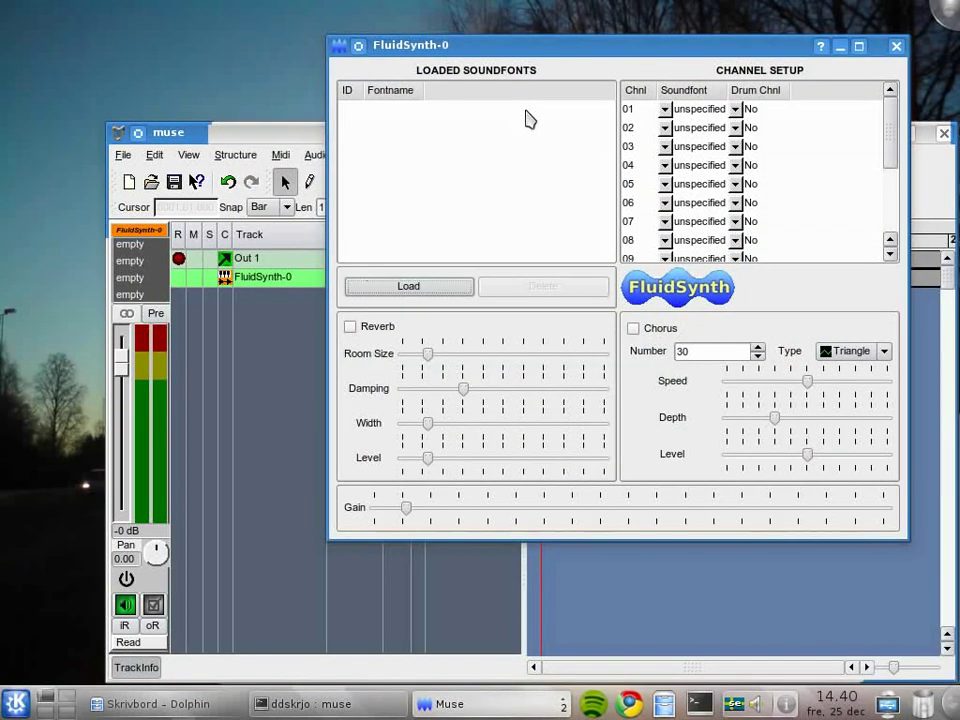
# - Load FluidR3 GM.SF2 from the Skrivbord/soundfonts folder into FluidSynth-0
pyautogui.click(436, 288)
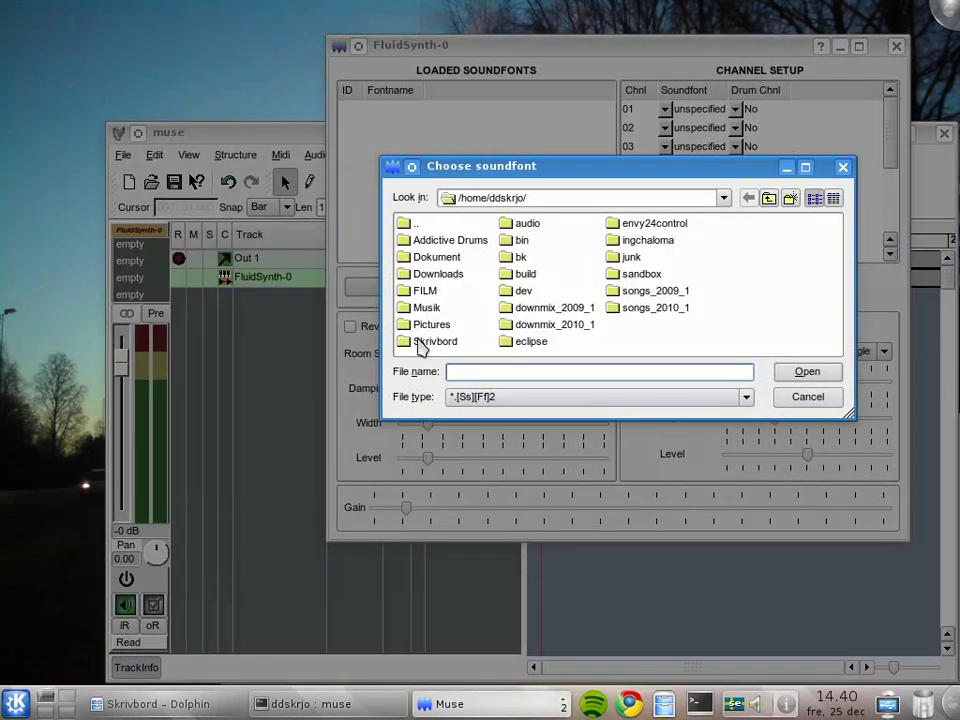
pyautogui.doubleClick(430, 343)
pyautogui.doubleClick(432, 258)
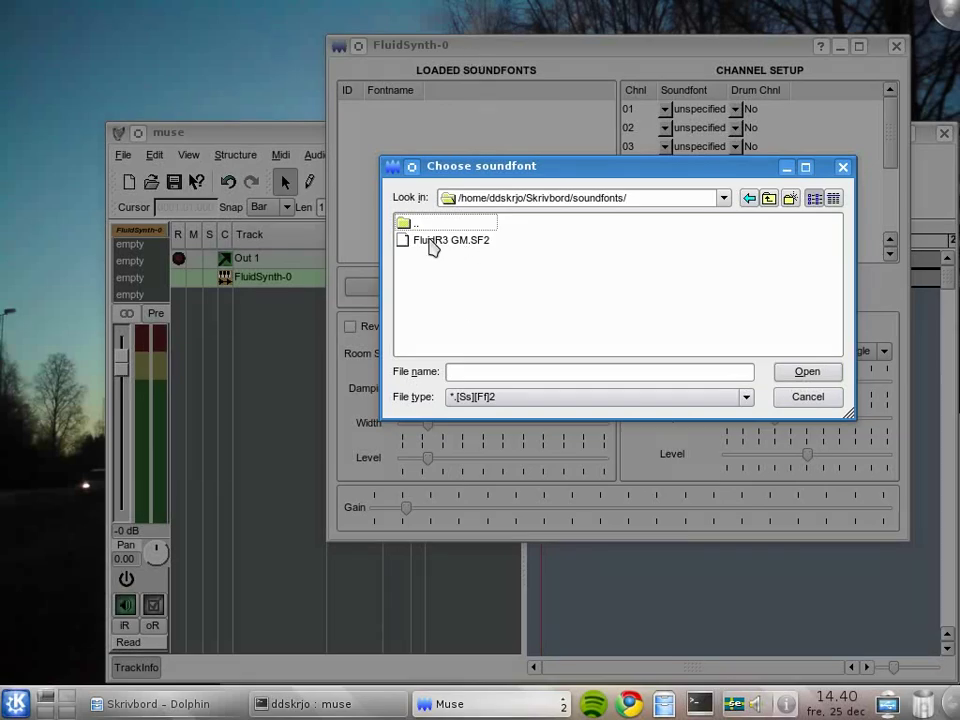
pyautogui.click(440, 242)
pyautogui.click(798, 375)
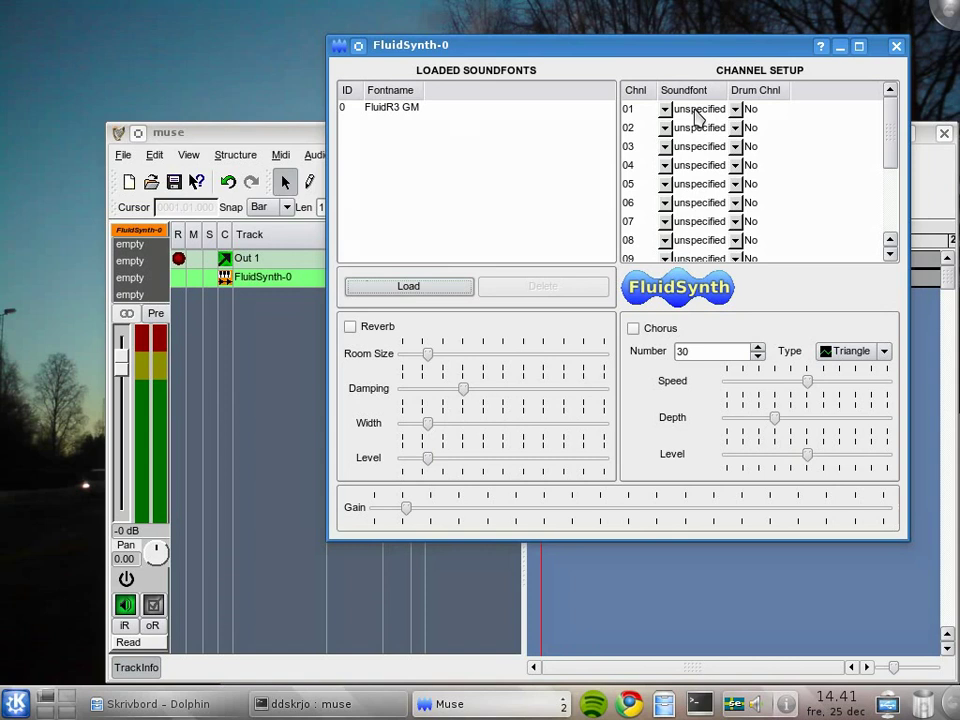
# - Set channels 01 and 02 to FluidR3 GM and close the FluidSynth-0 window
pyautogui.click(703, 113)
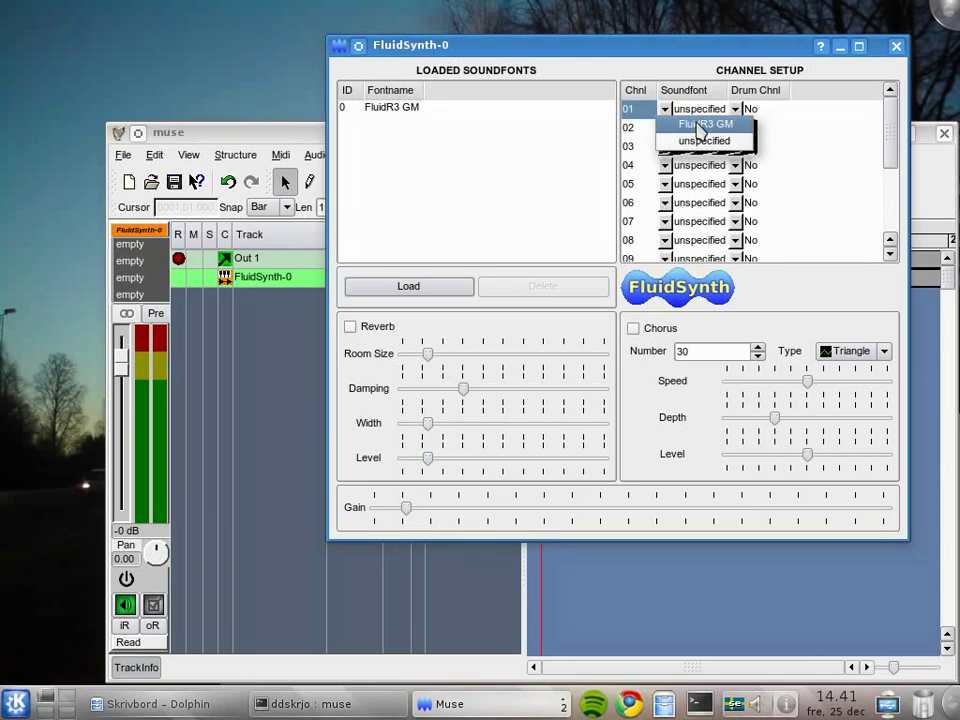
pyautogui.click(699, 127)
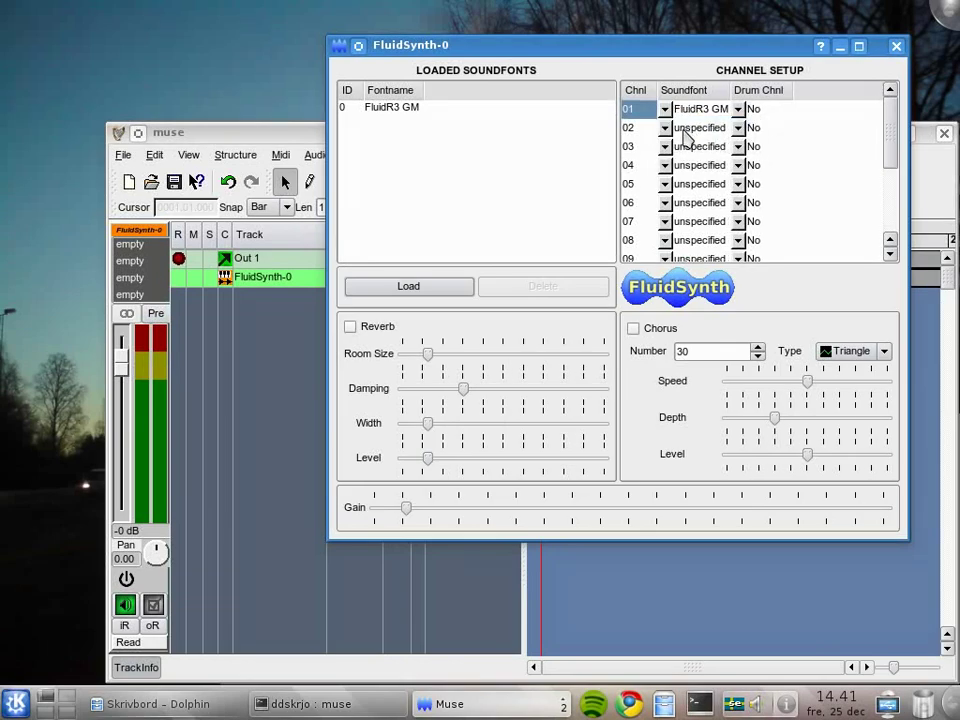
pyautogui.click(688, 128)
pyautogui.click(690, 144)
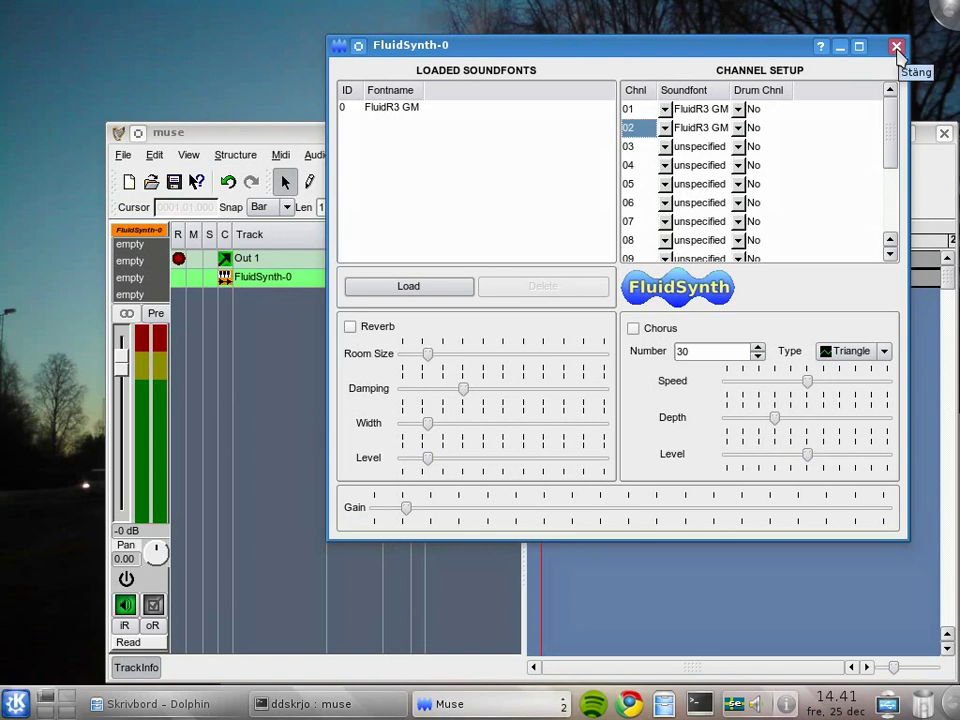
pyautogui.click(897, 47)
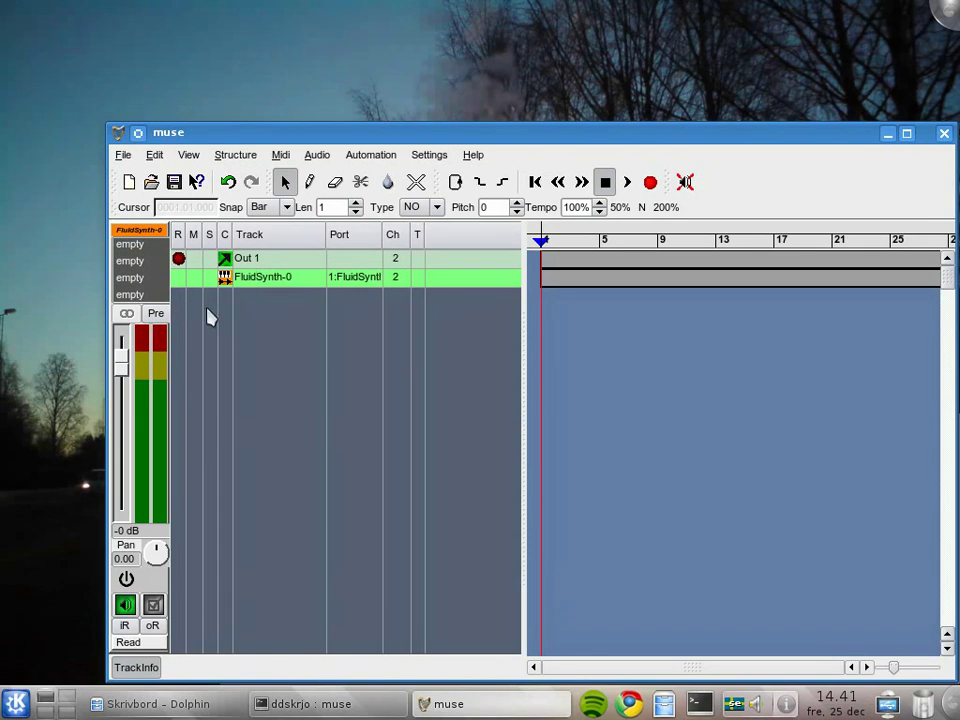
# - Add a MIDI track, Track 1, using Add Midi Track from the track list's context menu
pyautogui.rightClick(248, 303)
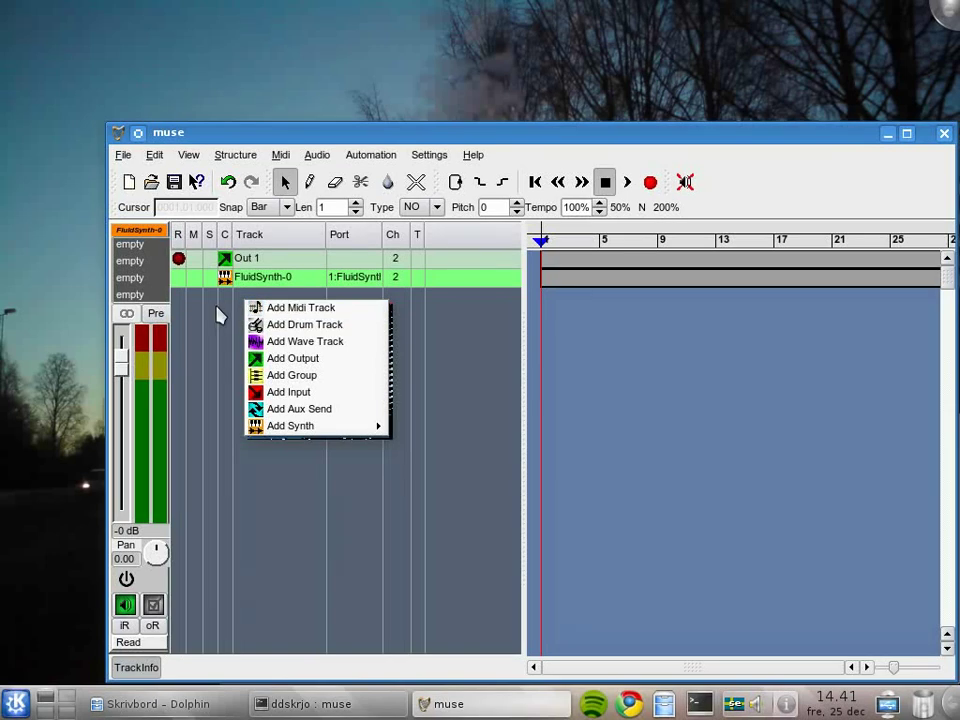
pyautogui.click(308, 316)
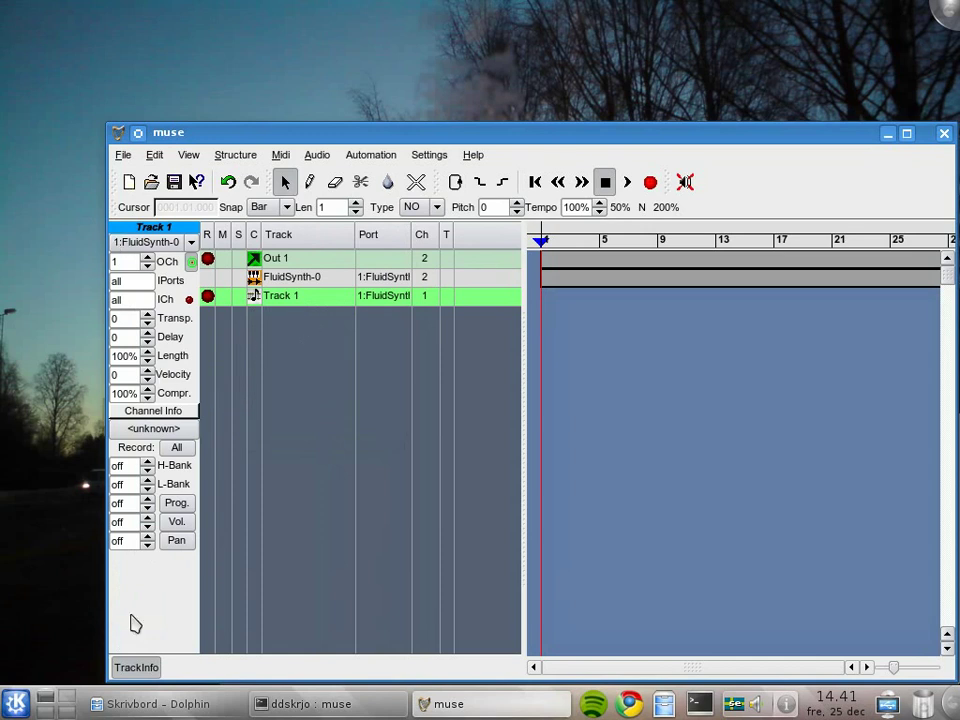
# - Select Track 1 and pick Harpsichord (program 7) from its Track Info patch list
pyautogui.click(303, 279)
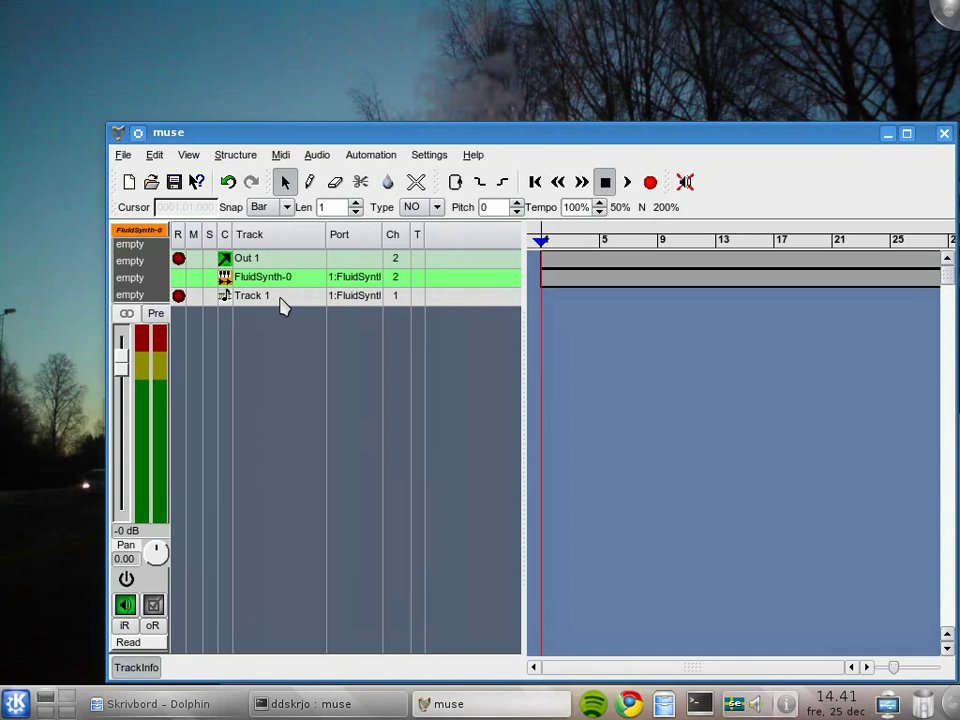
pyautogui.click(282, 300)
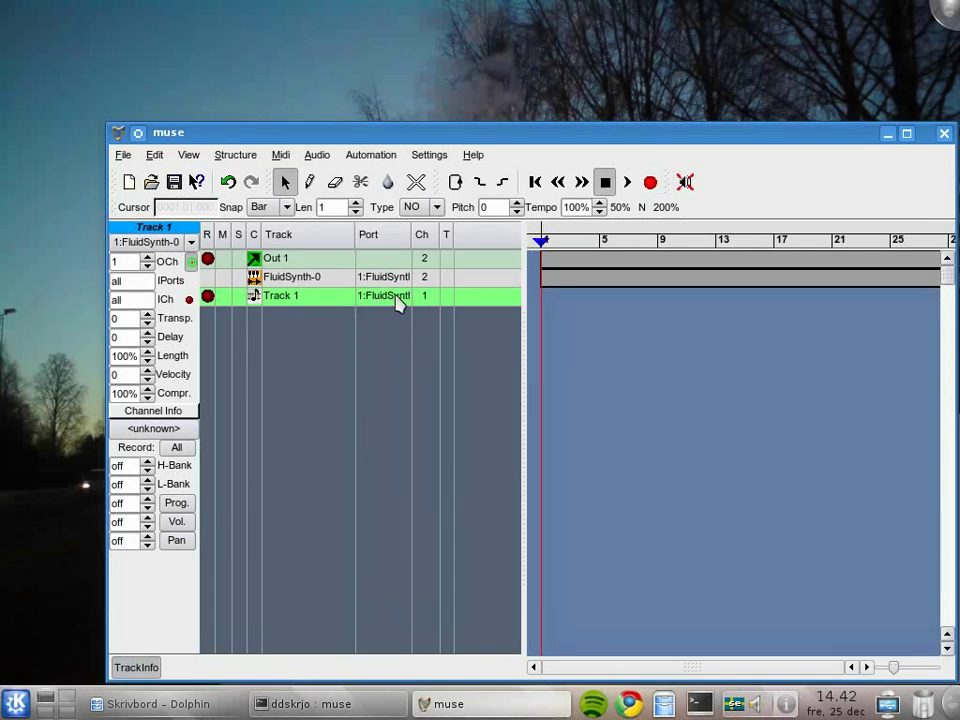
pyautogui.click(176, 430)
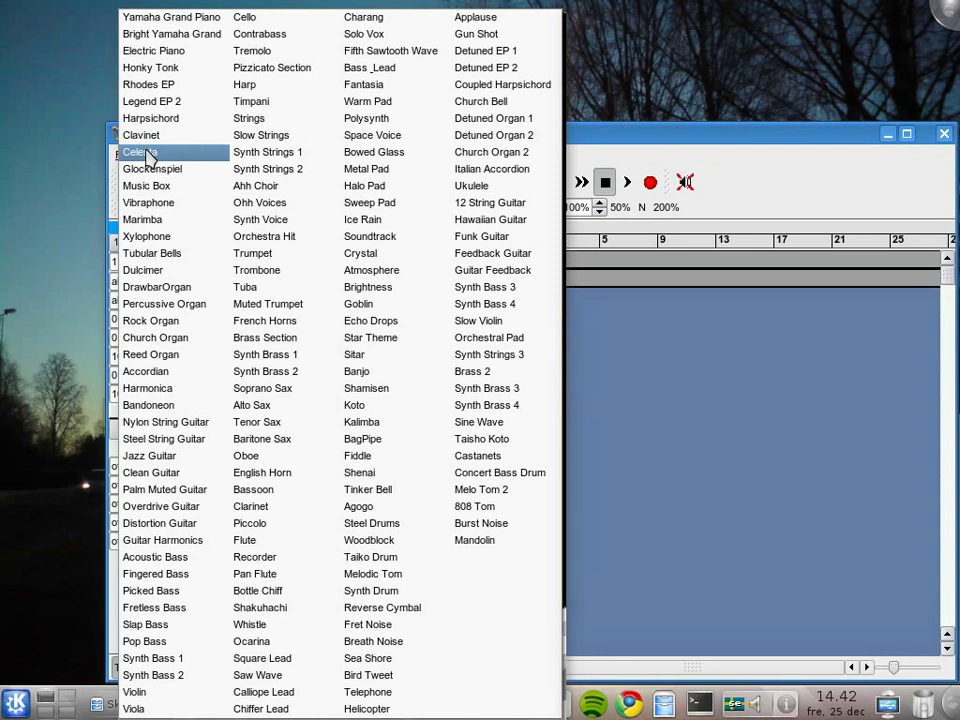
pyautogui.click(168, 122)
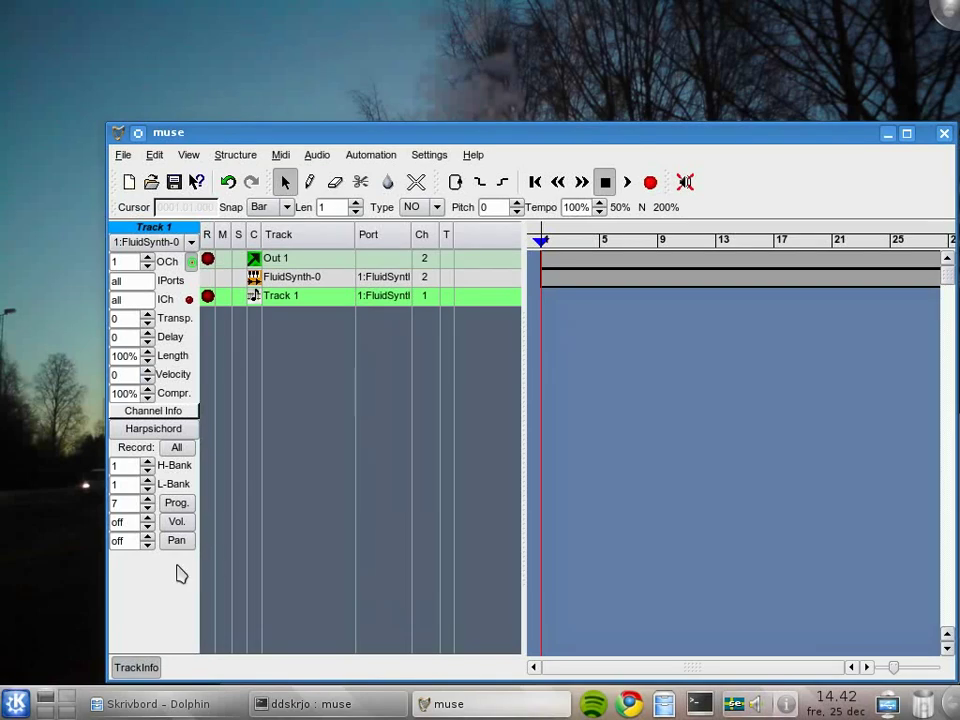
# - Select FluidSynth-0 and drag its volume fader down to -1 dB
pyautogui.click(300, 280)
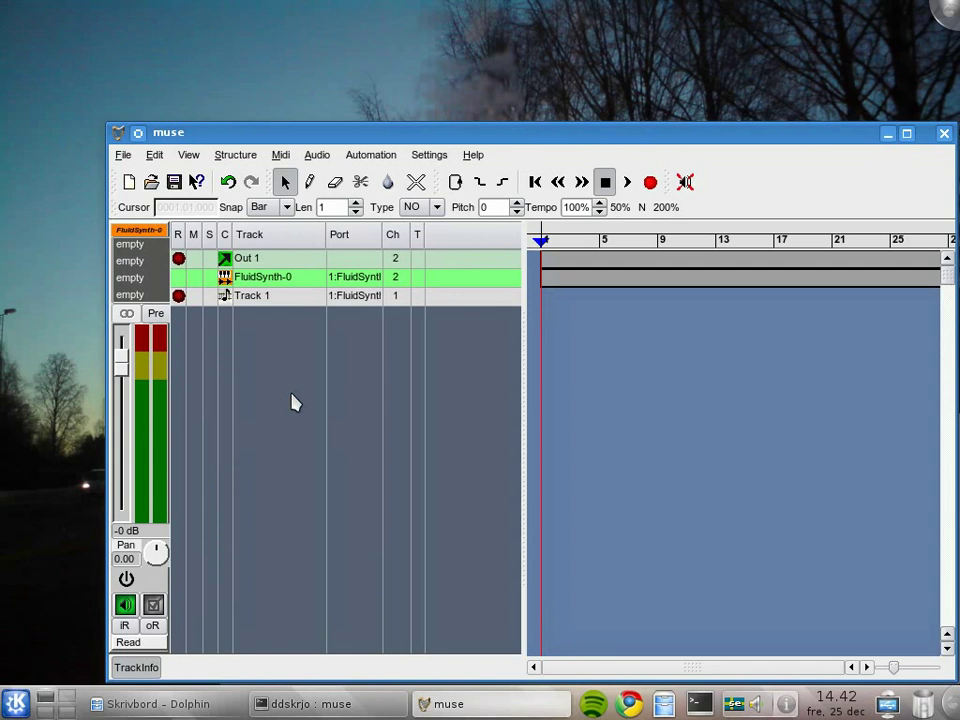
pyautogui.click(279, 261)
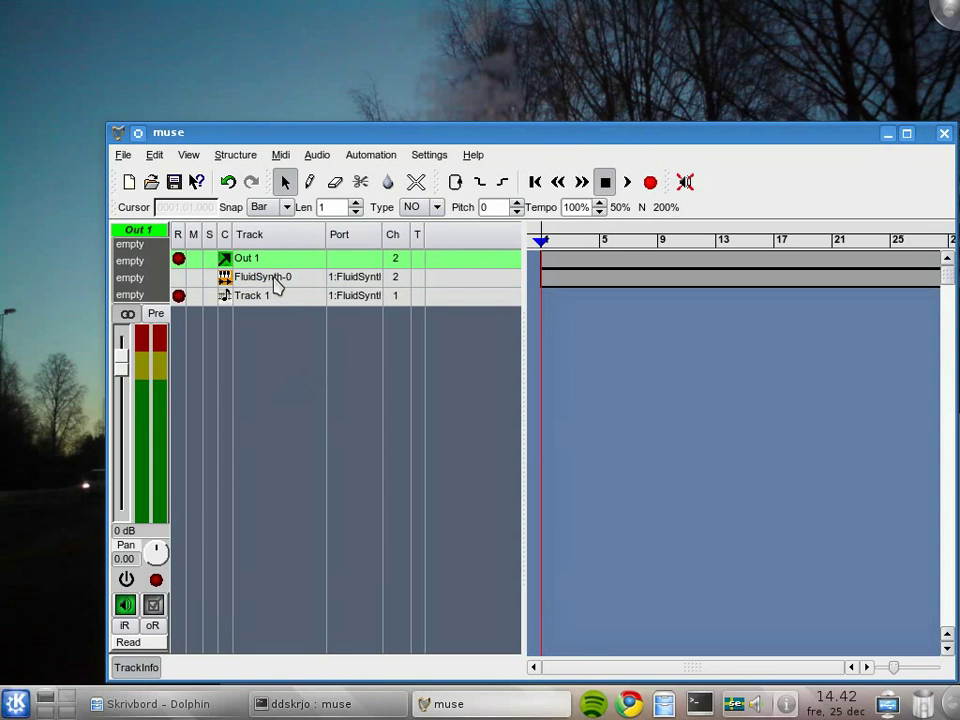
pyautogui.click(276, 278)
pyautogui.moveTo(120, 352); pyautogui.dragTo(128, 368)
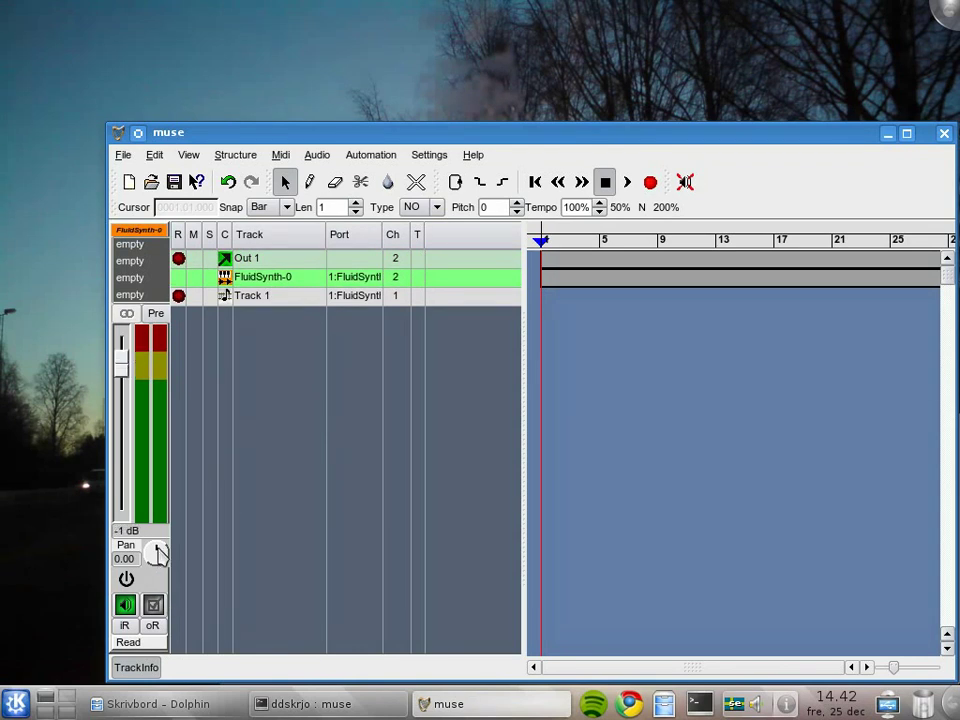
pyautogui.moveTo(156, 553); pyautogui.dragTo(163, 529)
# - Toggle FluidSynth-0's mute on and off and confirm its output routes to Out 1
pyautogui.click(124, 605)
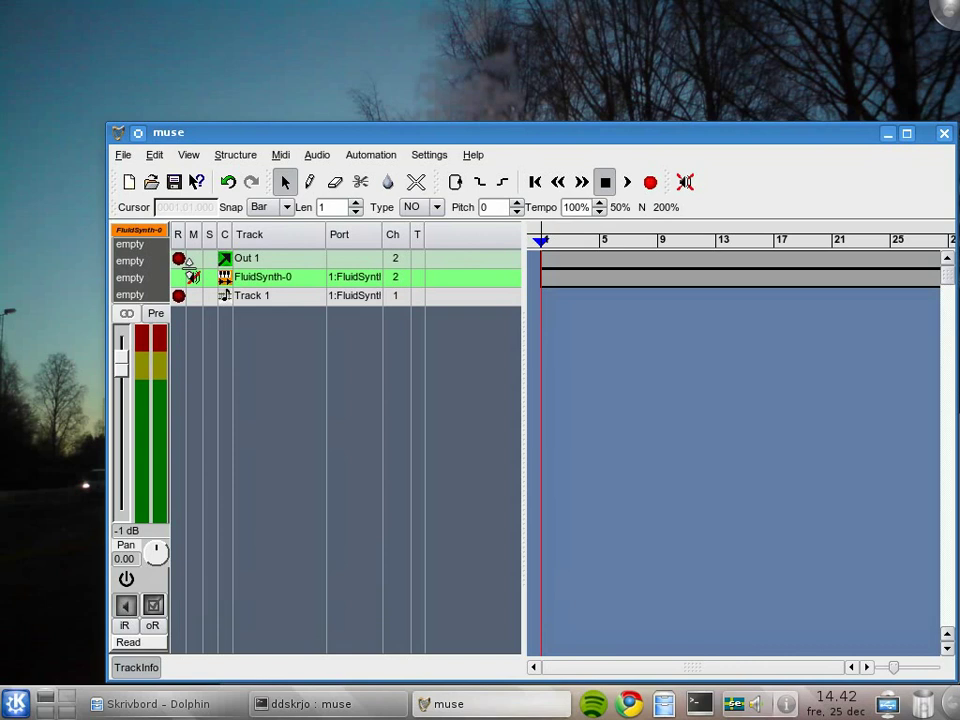
pyautogui.click(125, 605)
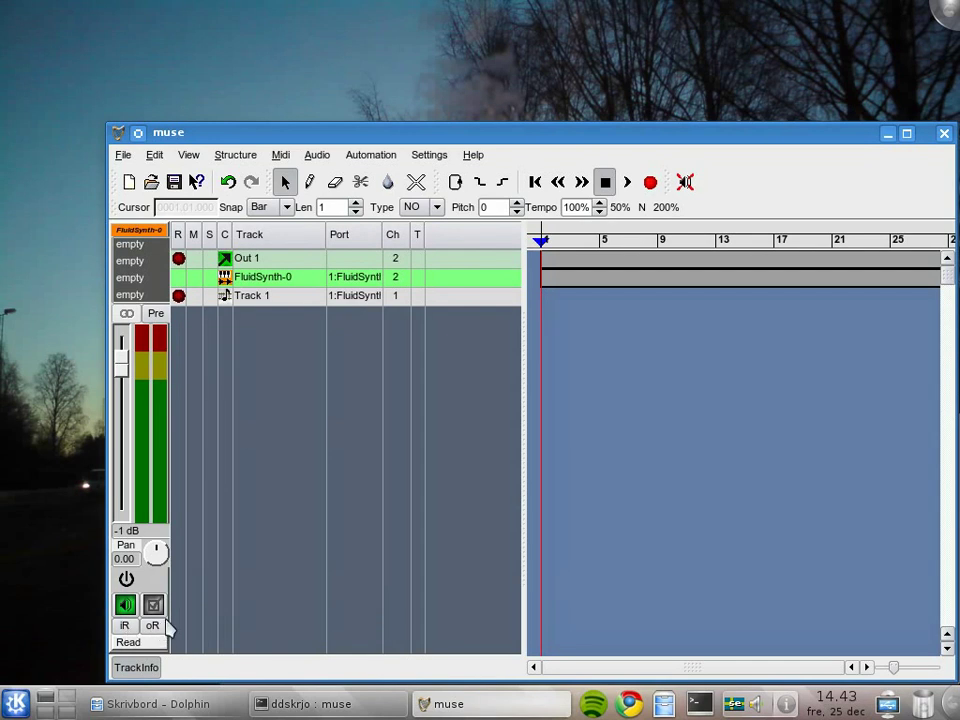
pyautogui.click(152, 626)
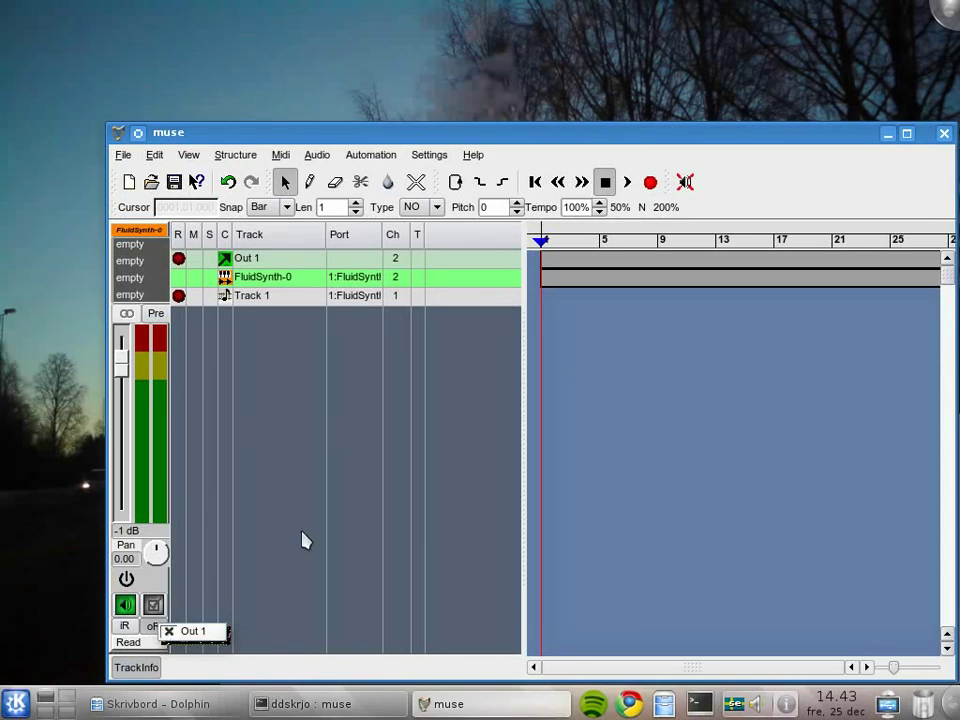
pyautogui.click(296, 420)
pyautogui.click(272, 262)
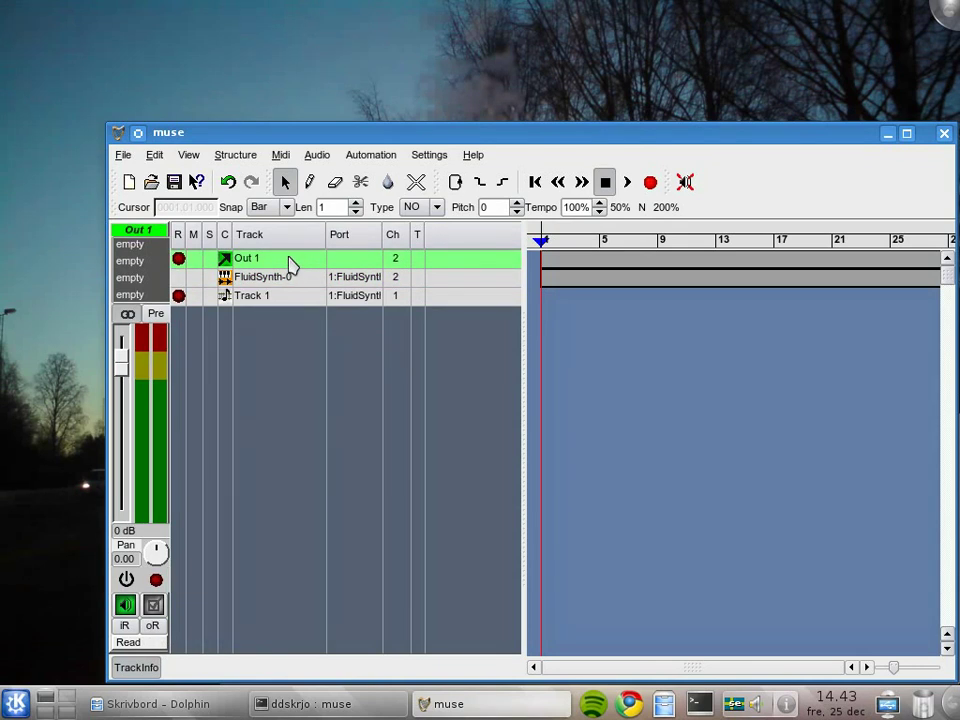
pyautogui.rightClick(289, 260)
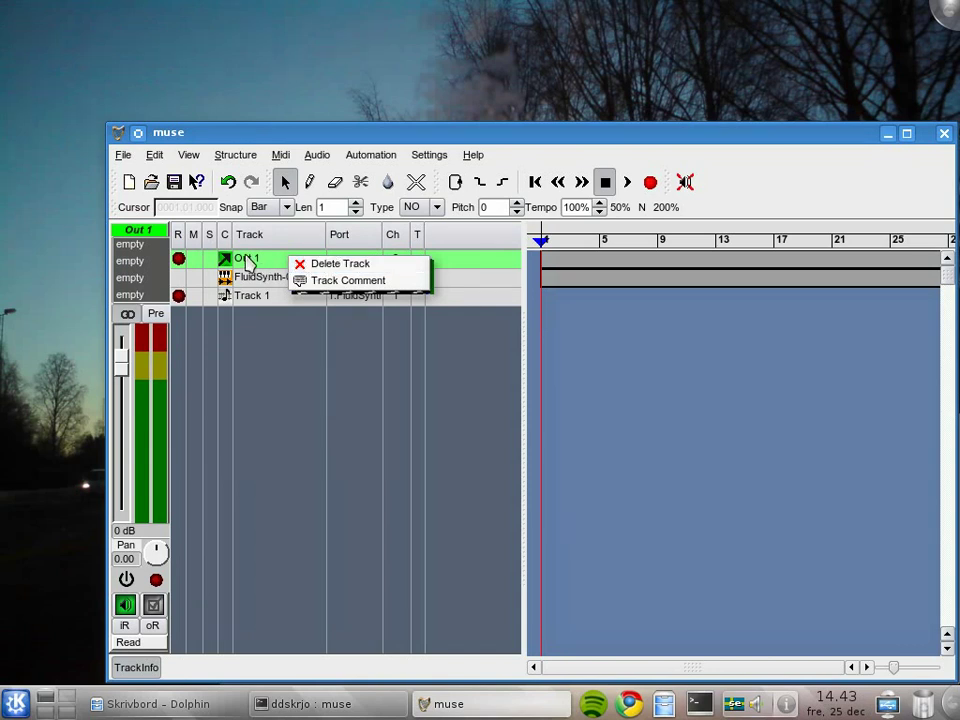
pyautogui.click(275, 262)
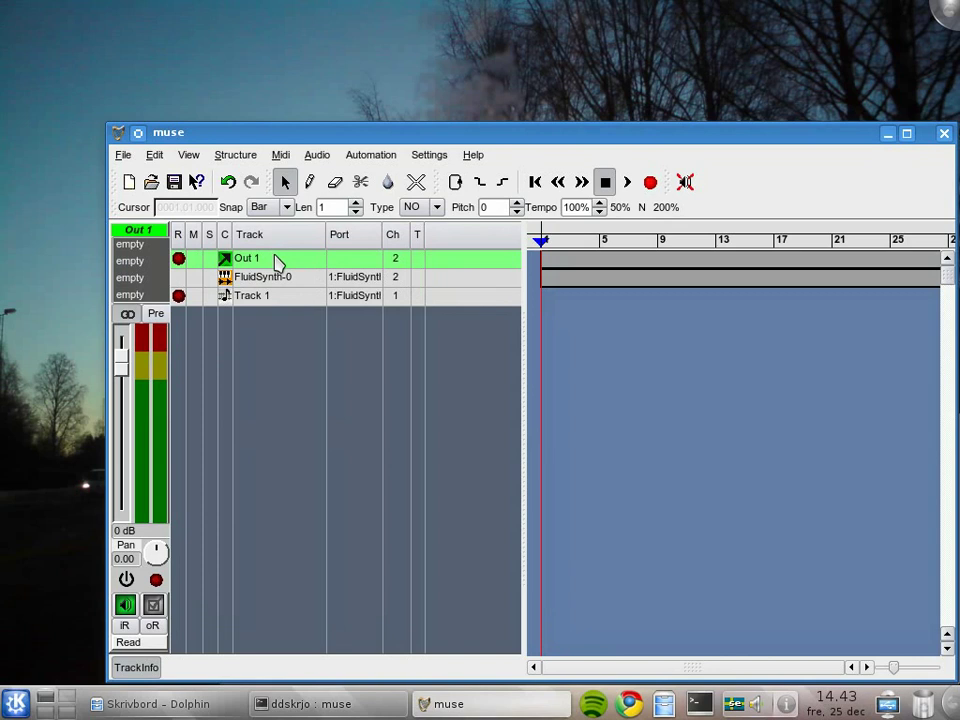
pyautogui.click(152, 632)
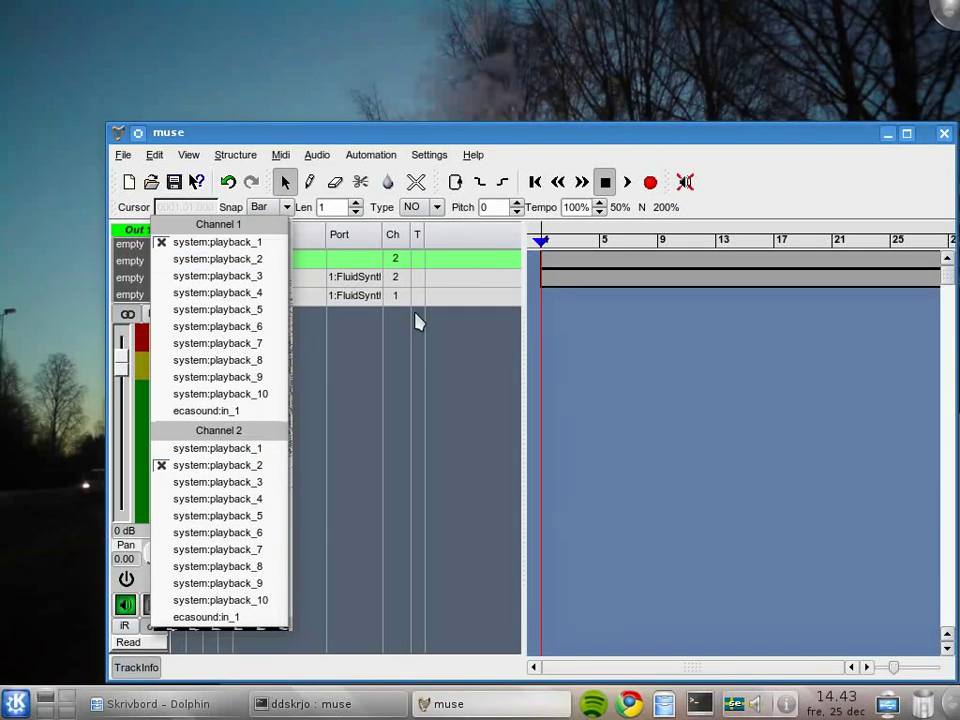
pyautogui.click(321, 339)
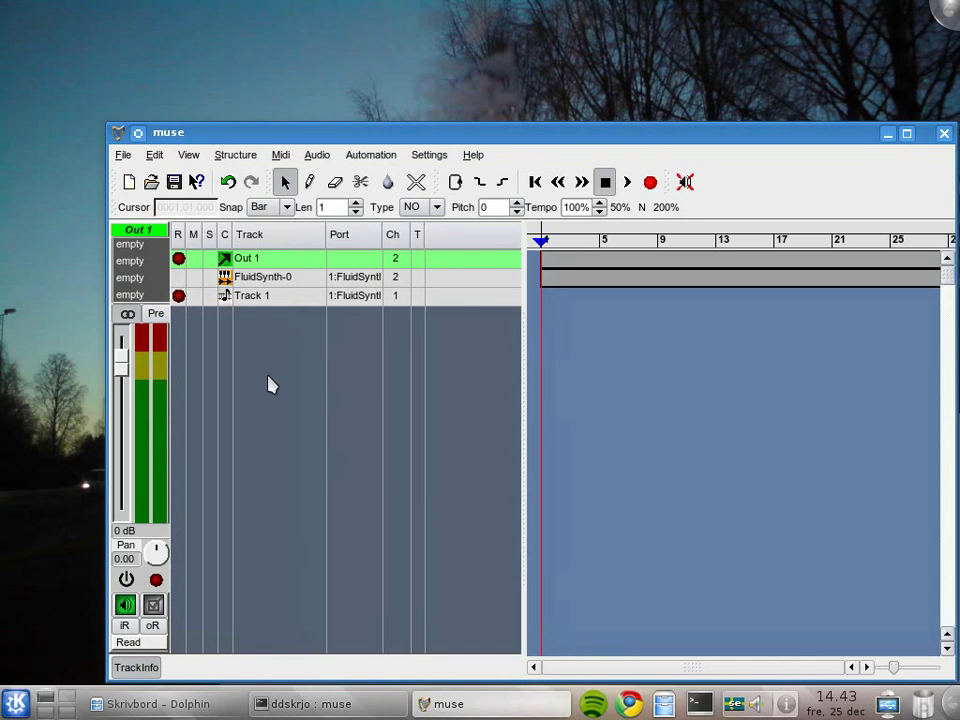
# - Select Track 1 and turn on its R record-arm button in the track list
pyautogui.click(268, 281)
pyautogui.click(264, 298)
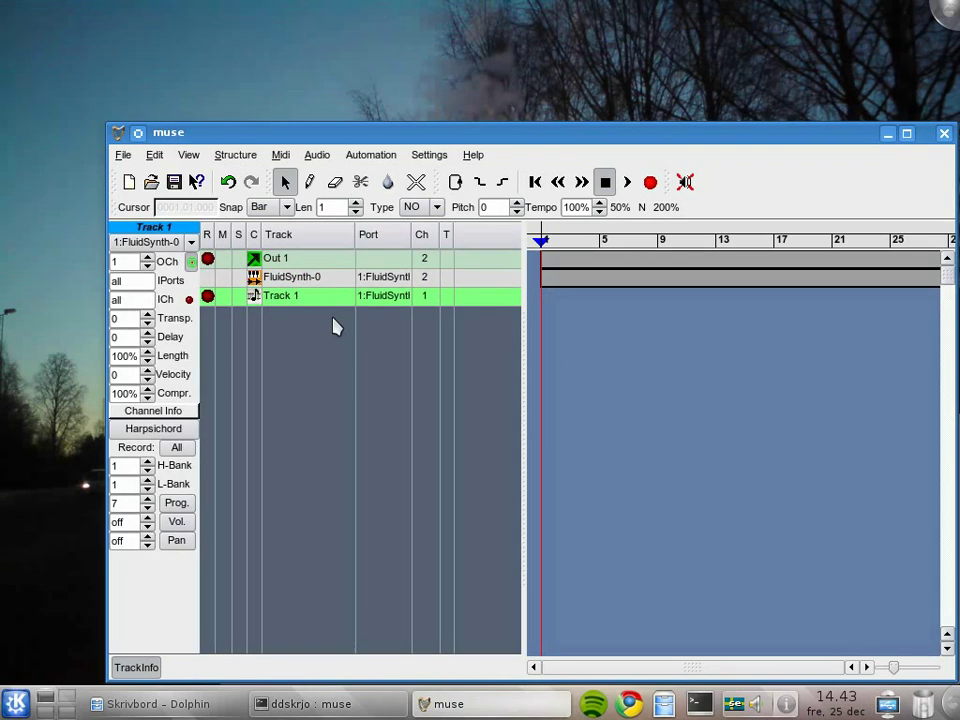
pyautogui.click(208, 297)
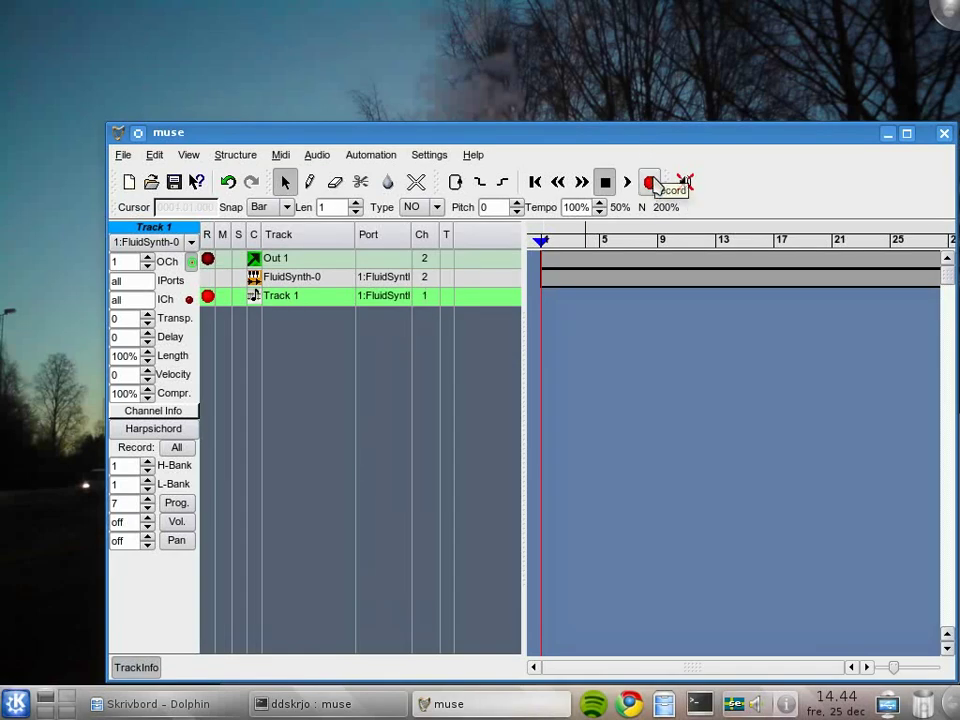
# - Arm recording and record a roughly five-bar MIDI part on Track 1 from bar 1
pyautogui.click(650, 184)
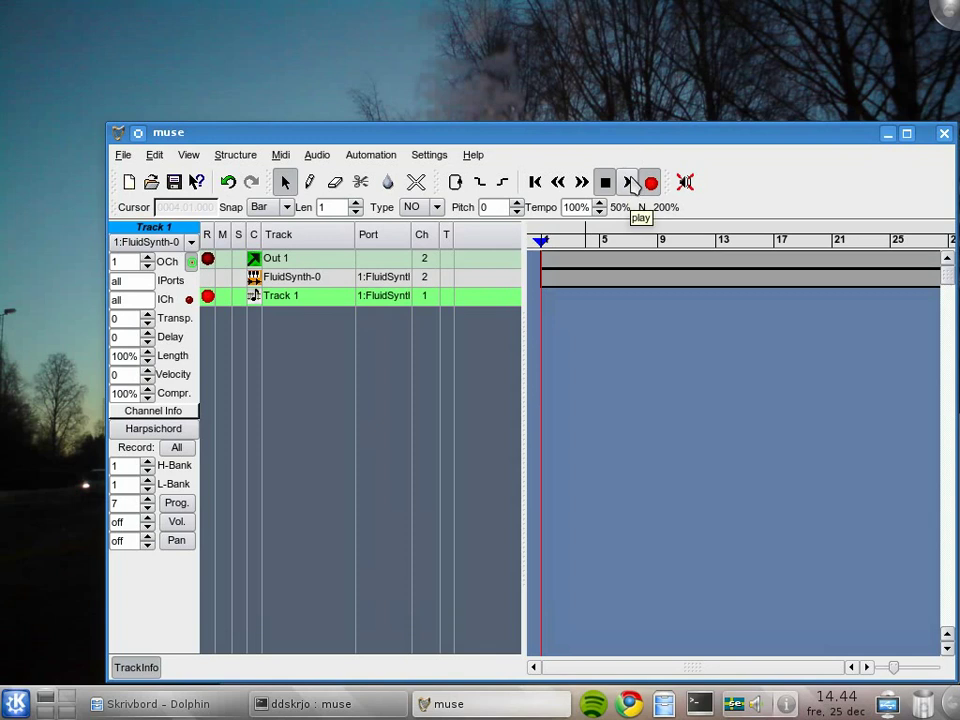
pyautogui.click(630, 182)
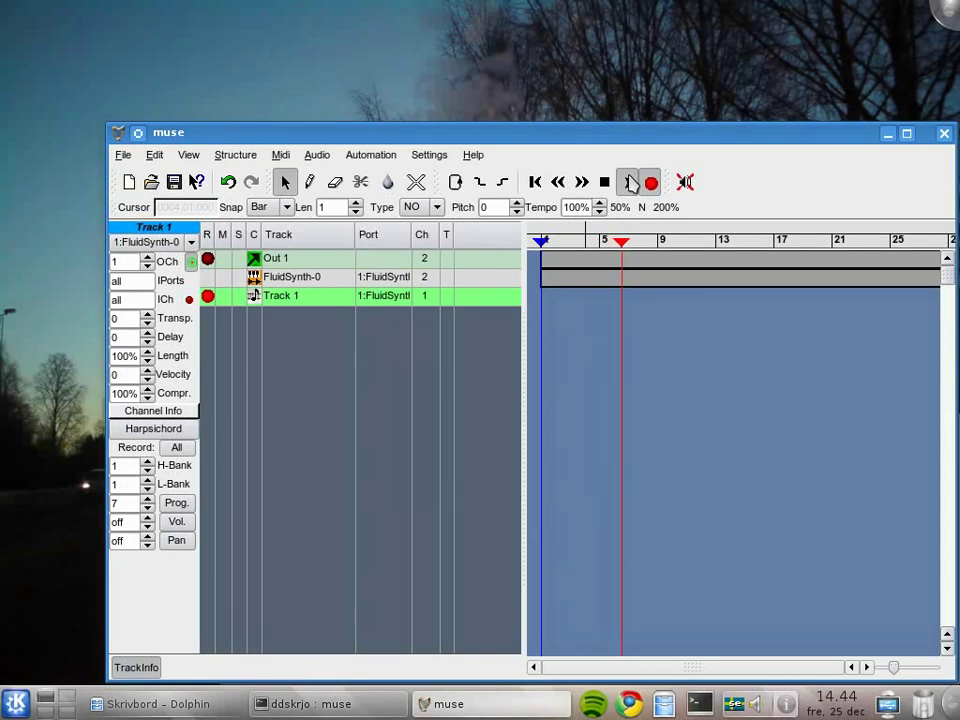
pyautogui.click(630, 182)
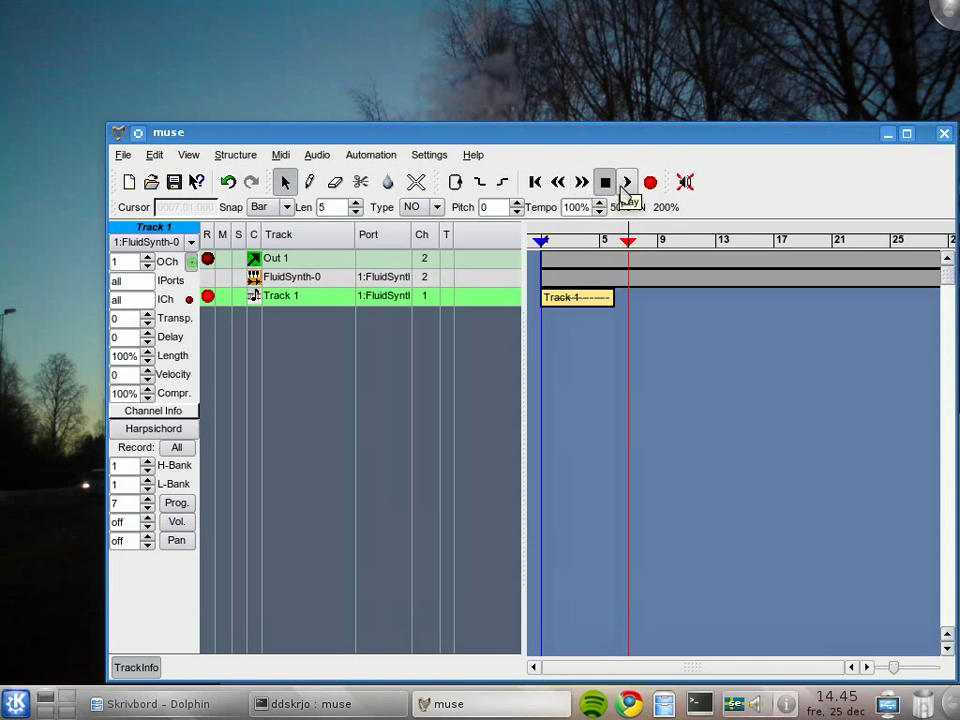
# - Rewind to the song start and play the Track 1 recording through to about bar 5
pyautogui.click(537, 183)
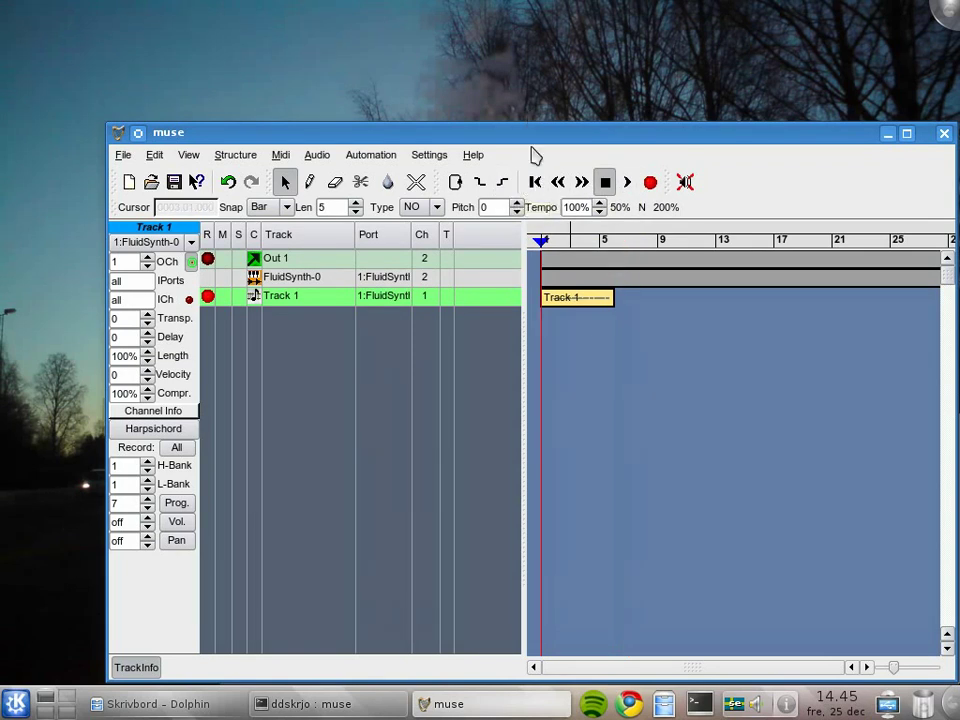
pyautogui.moveTo(557, 146); pyautogui.dragTo(555, 77)
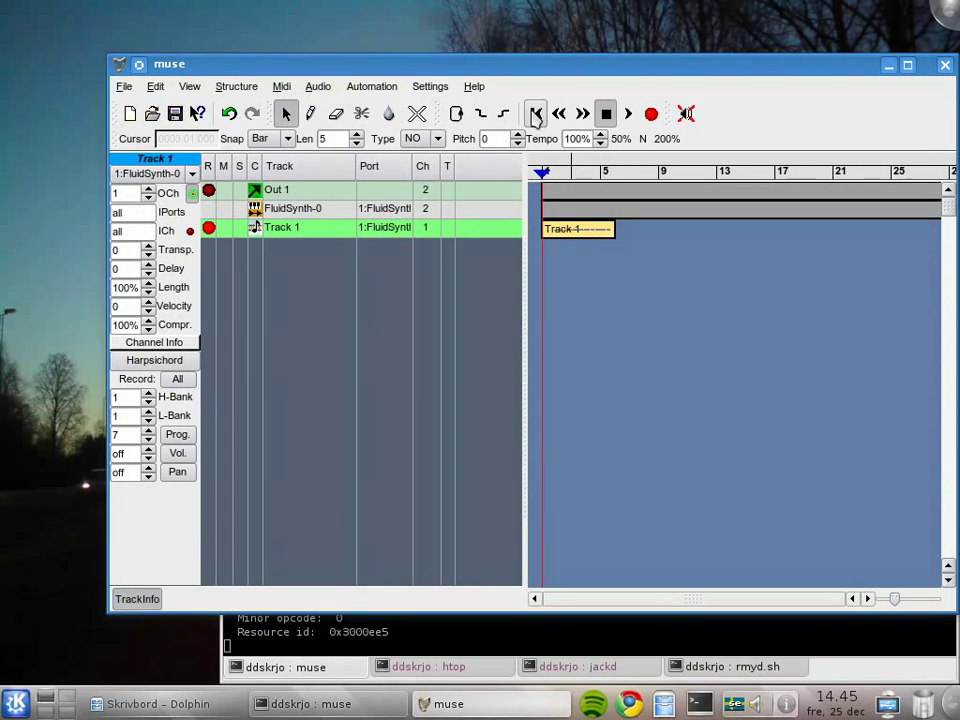
pyautogui.press('space')
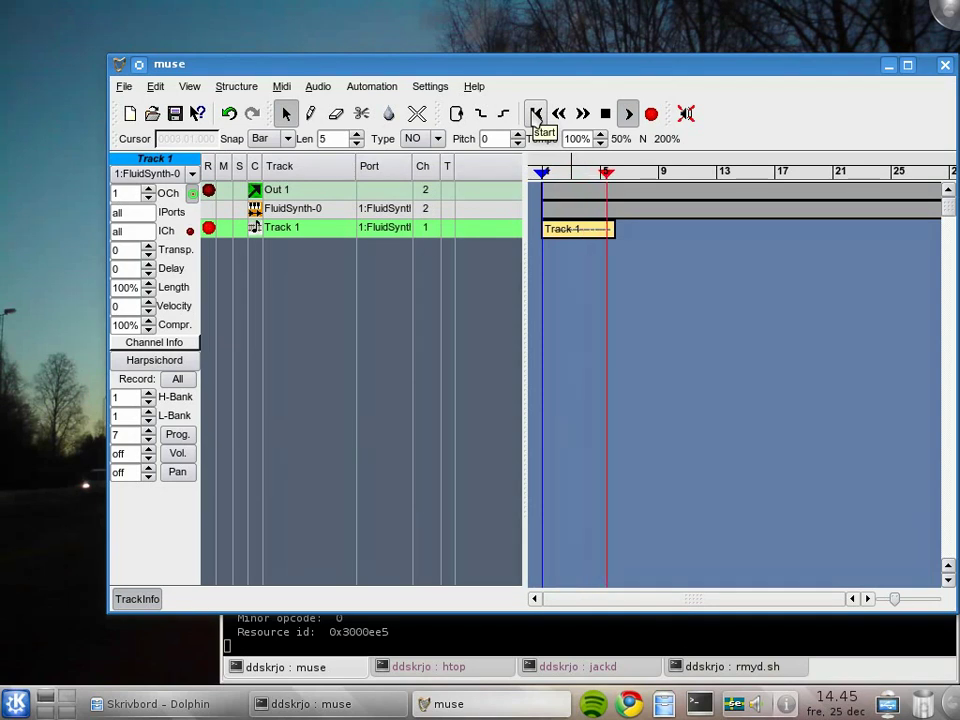
pyautogui.press('space')
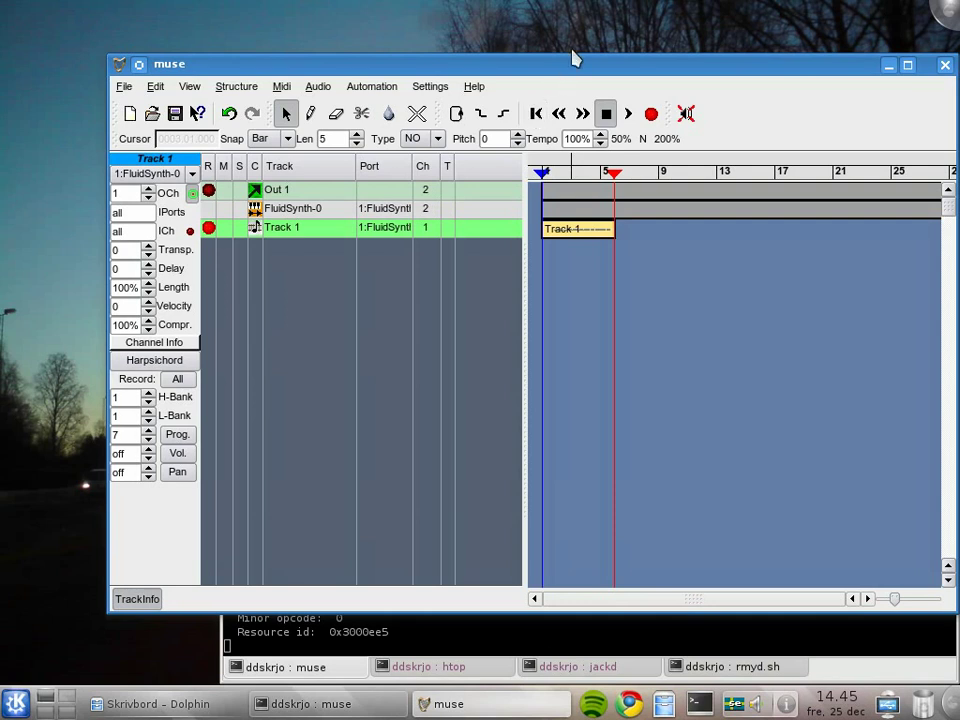
pyautogui.moveTo(578, 70); pyautogui.dragTo(560, 48)
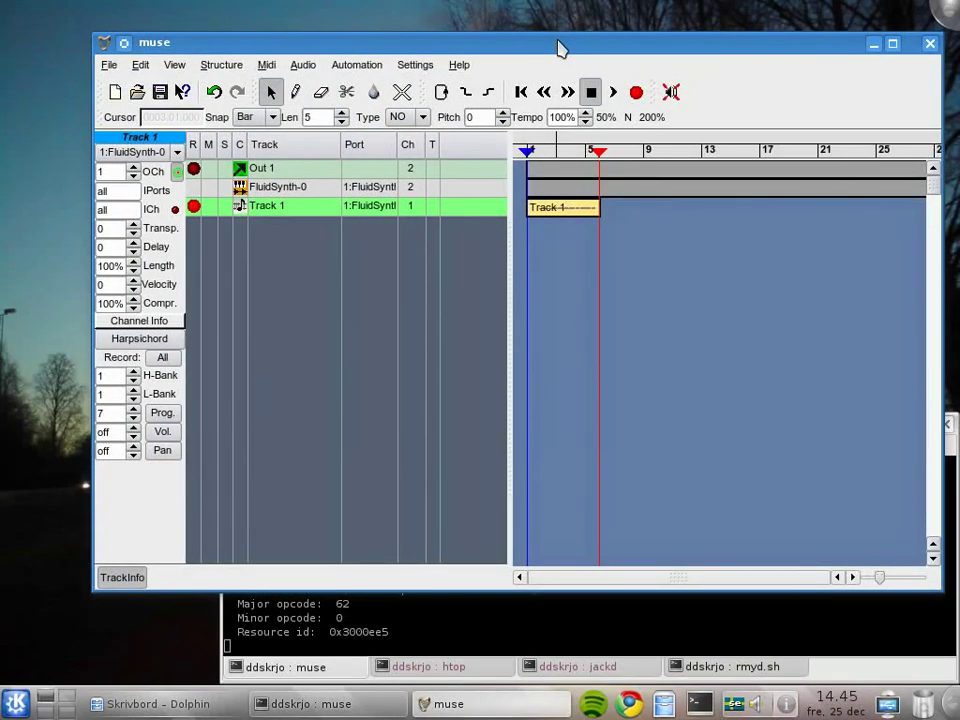